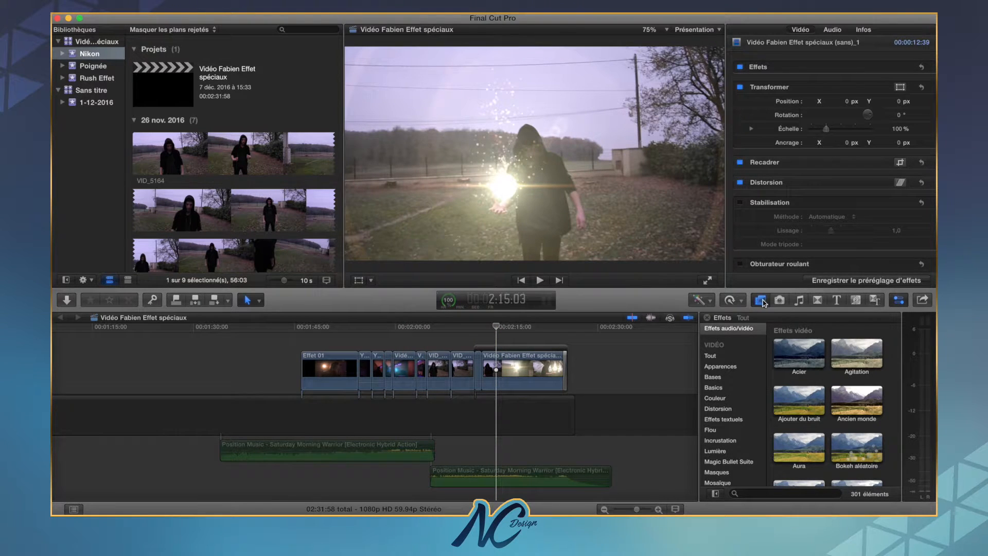
Step: Apply the Étalonnage effect from the Couleur category to the last video clip and set its midtone colour to 212°, 17%
click(719, 401)
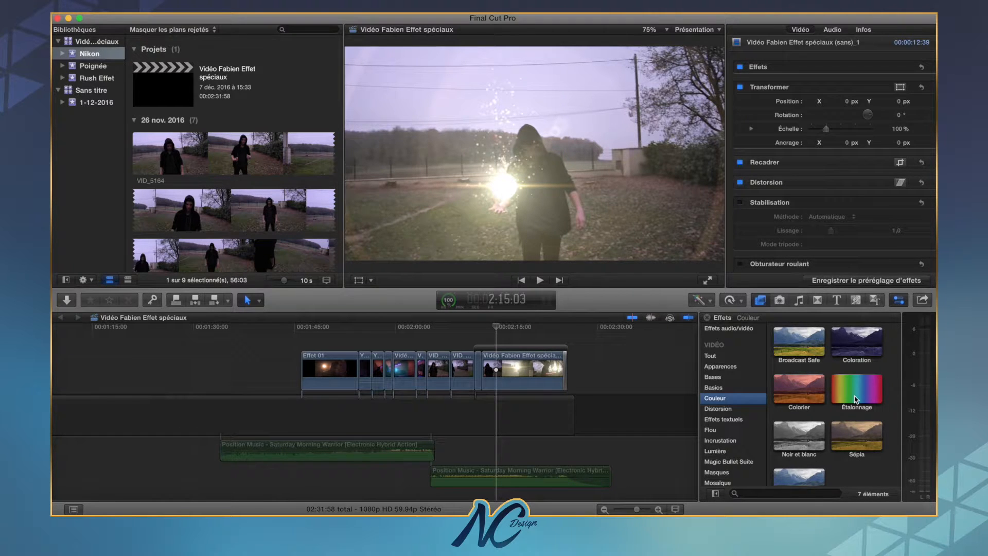
drag(856, 400, 516, 362)
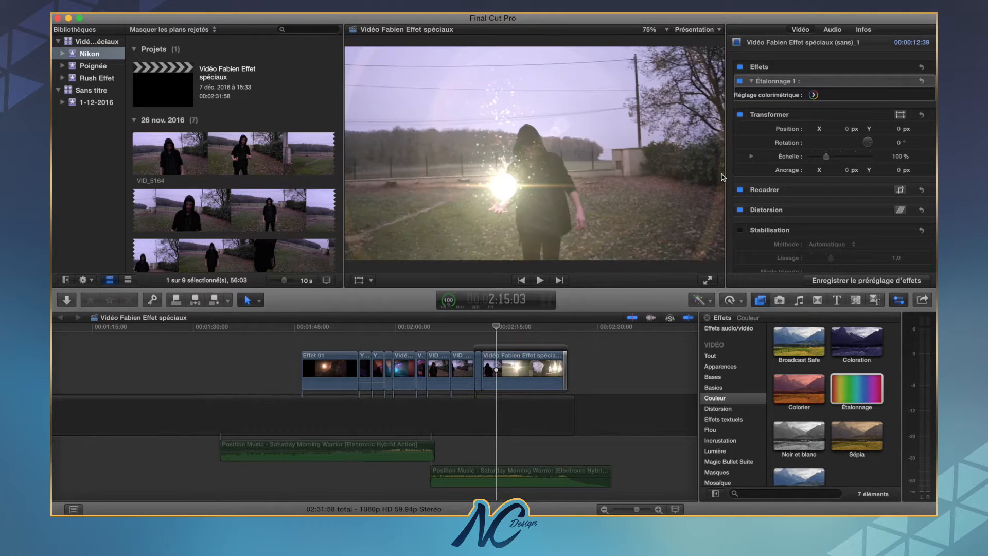
click(813, 94)
drag(850, 135, 850, 130)
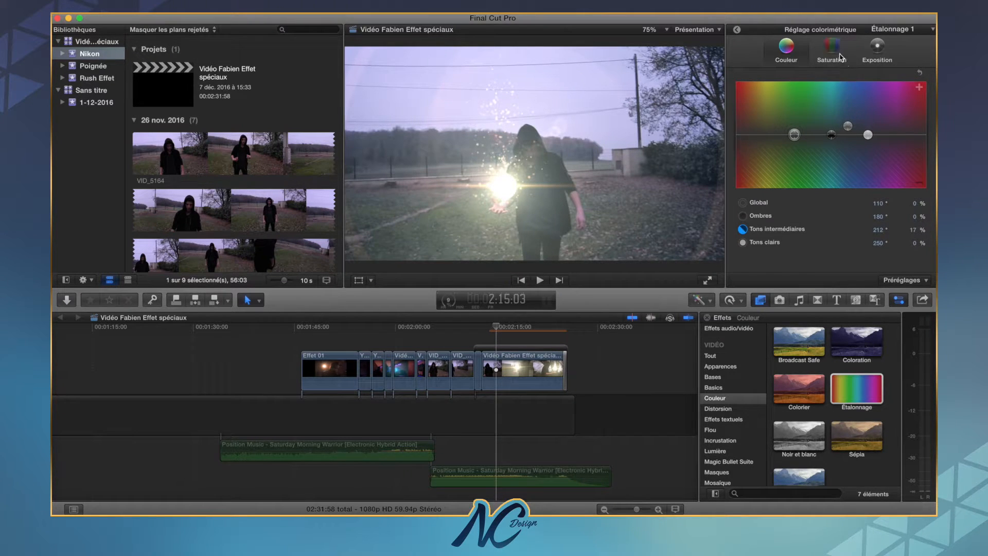
Step: Set the correction's shadow colour to 223°, 12% and its global colour to 197°, 6%
click(879, 60)
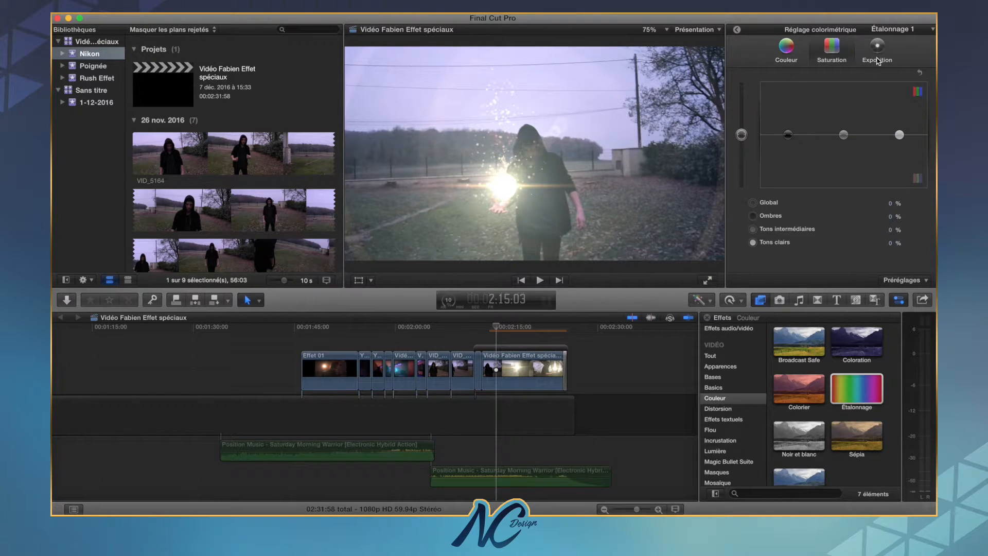
click(789, 48)
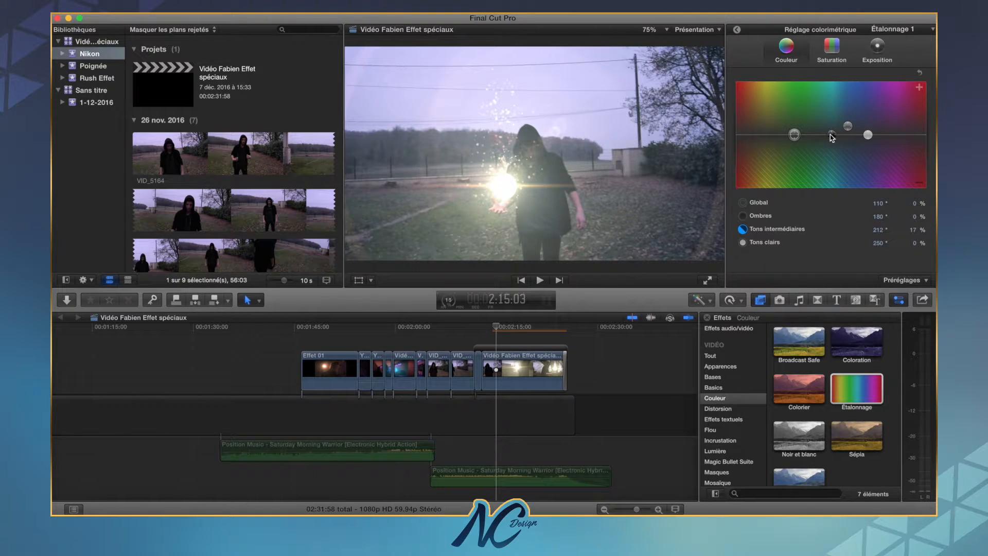
drag(832, 137, 854, 131)
drag(795, 135, 838, 136)
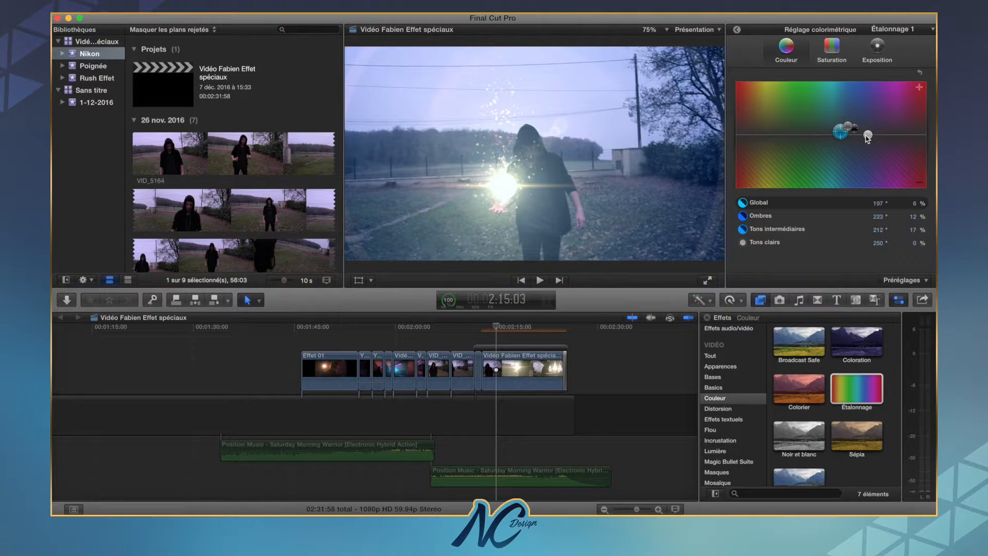
Step: Try blue, yellow and green highlight tints on the clip, then settle on a highlight colour of 208°, -27%
click(869, 137)
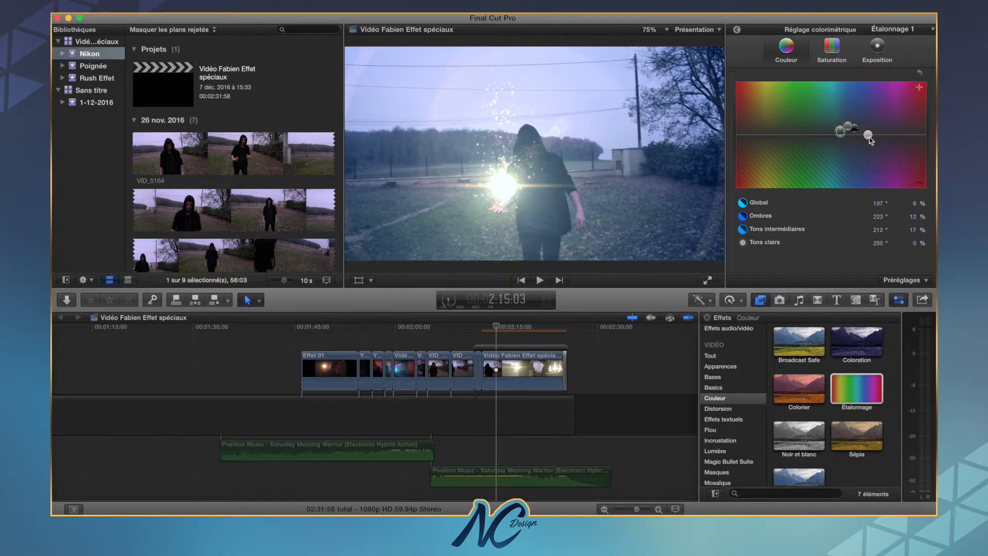
drag(869, 138, 852, 154)
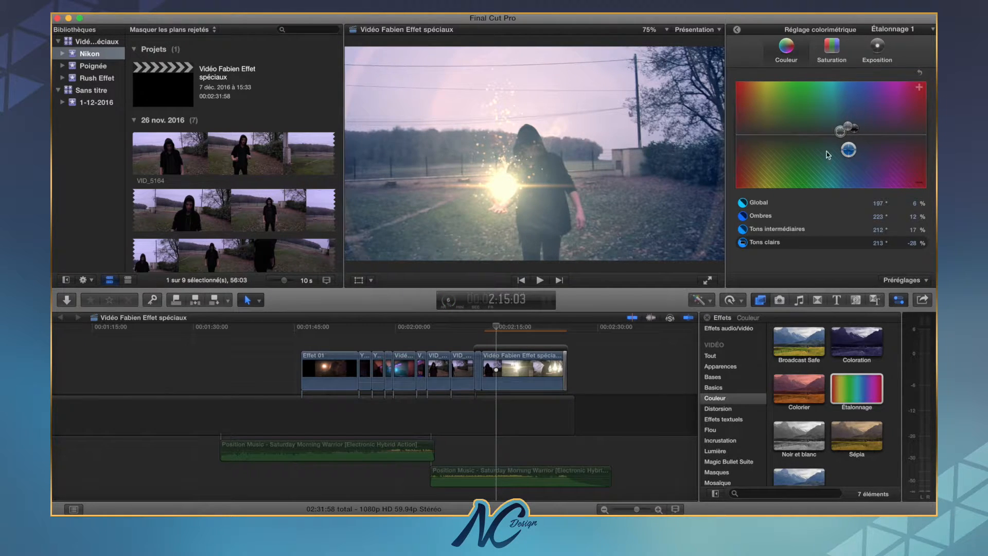
drag(808, 156, 851, 144)
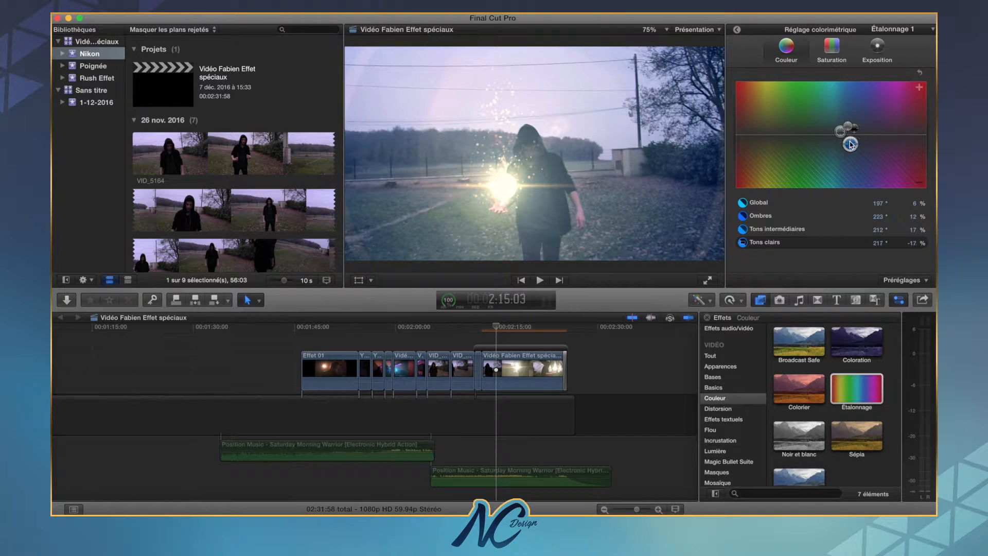
click(803, 138)
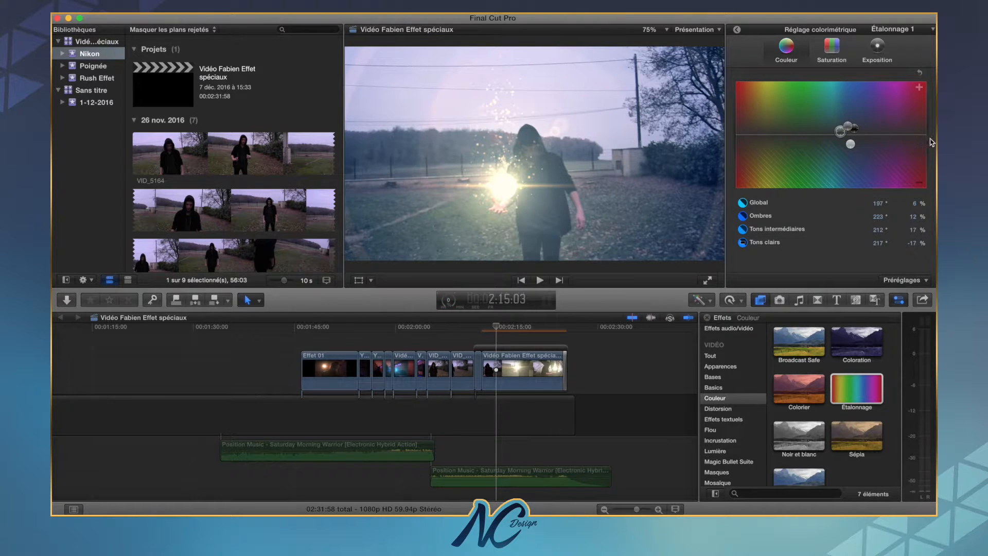
drag(850, 144, 767, 103)
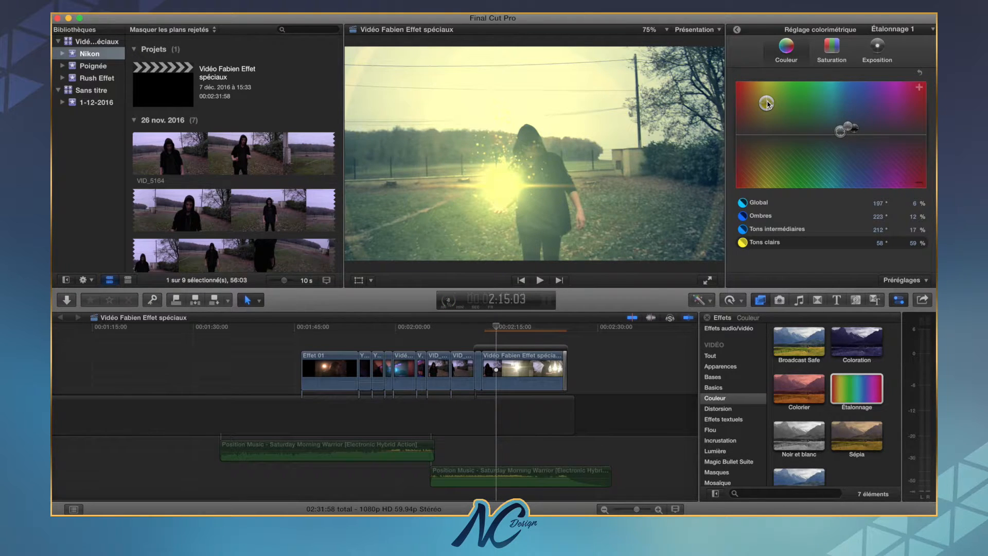
drag(767, 104, 855, 126)
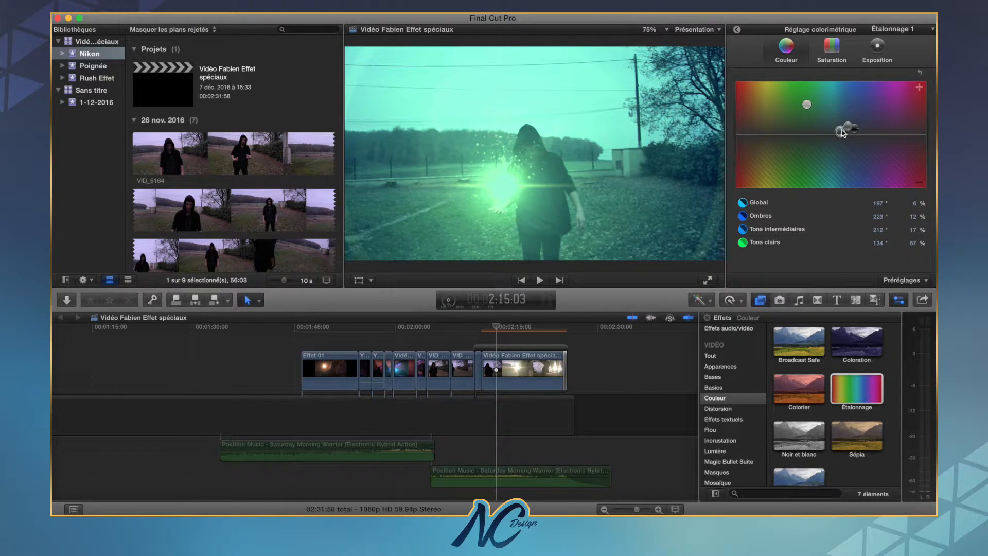
drag(807, 105, 849, 137)
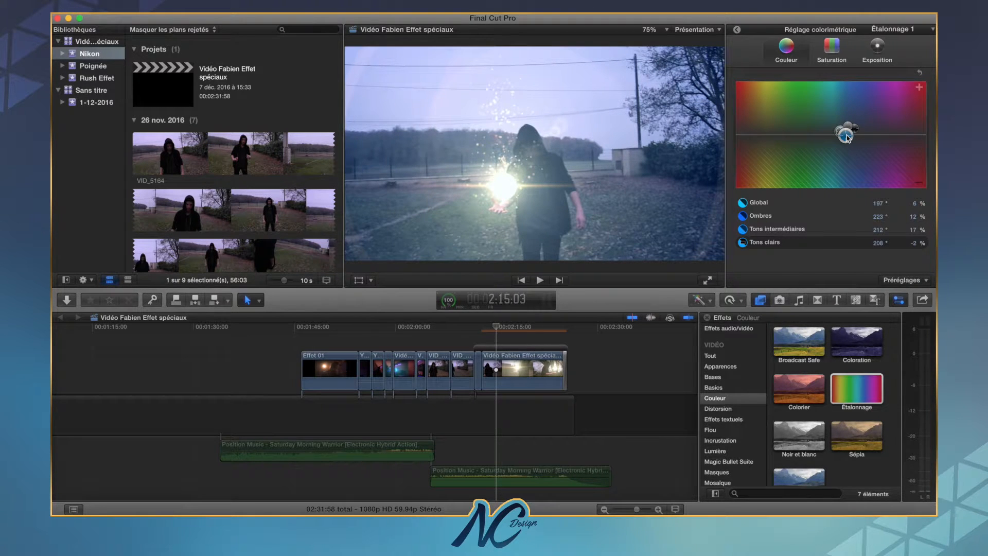
drag(848, 138, 848, 152)
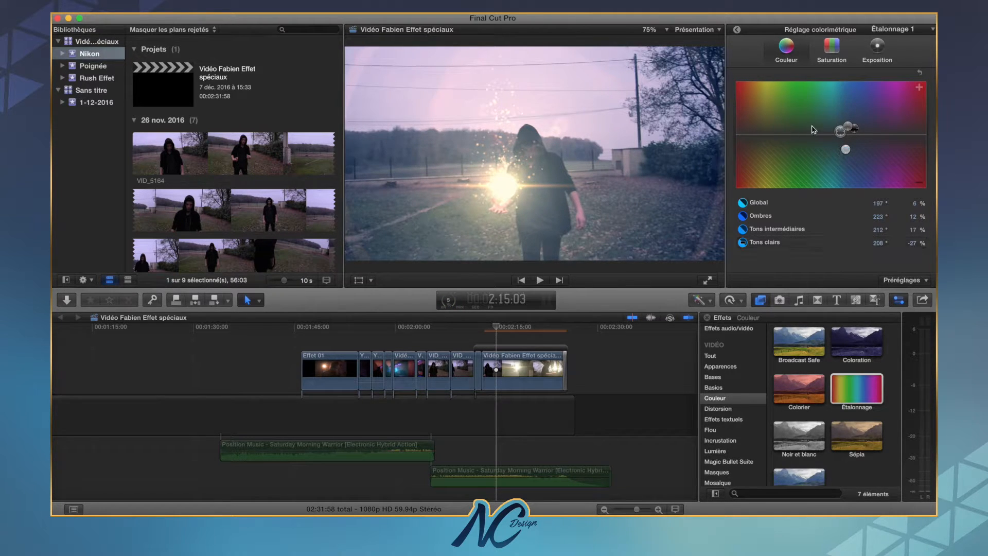
Step: Strengthen the blue tint by setting the shadow colour to 222°, 24% and the global colour to 197°, 9%
click(855, 129)
drag(856, 132, 843, 133)
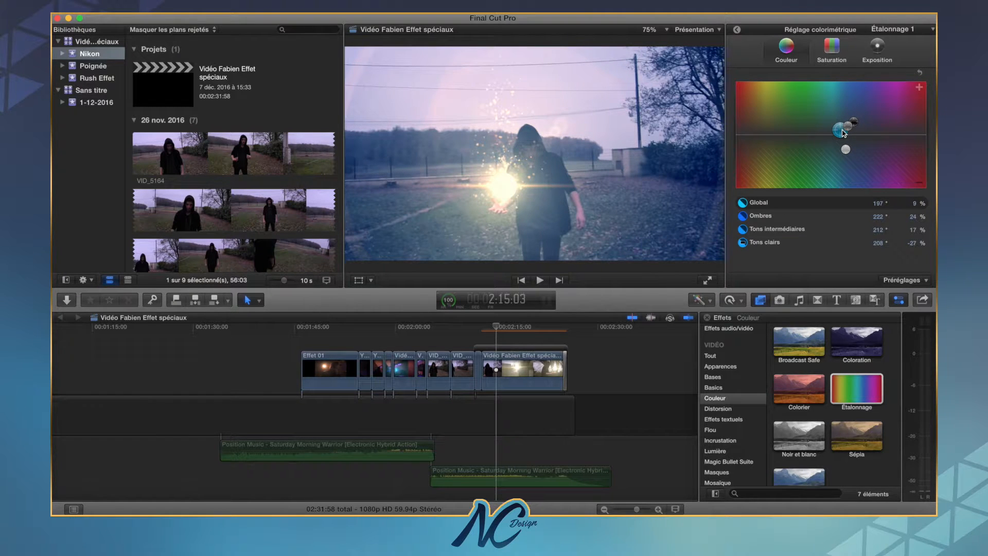
Step: Lower the colour correction's saturation to -49% for shadows, -18% for midtones and -6% for highlights
click(836, 46)
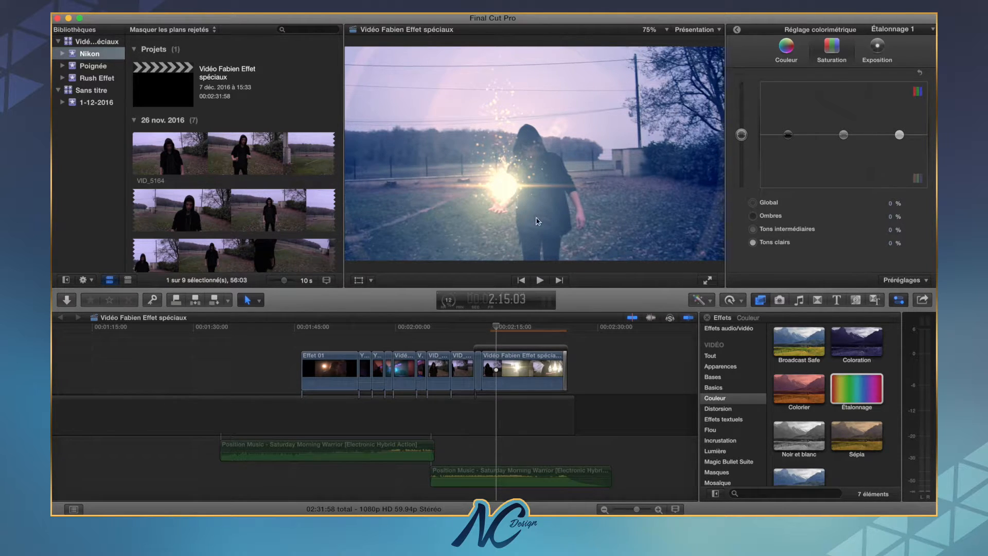
drag(793, 136, 791, 149)
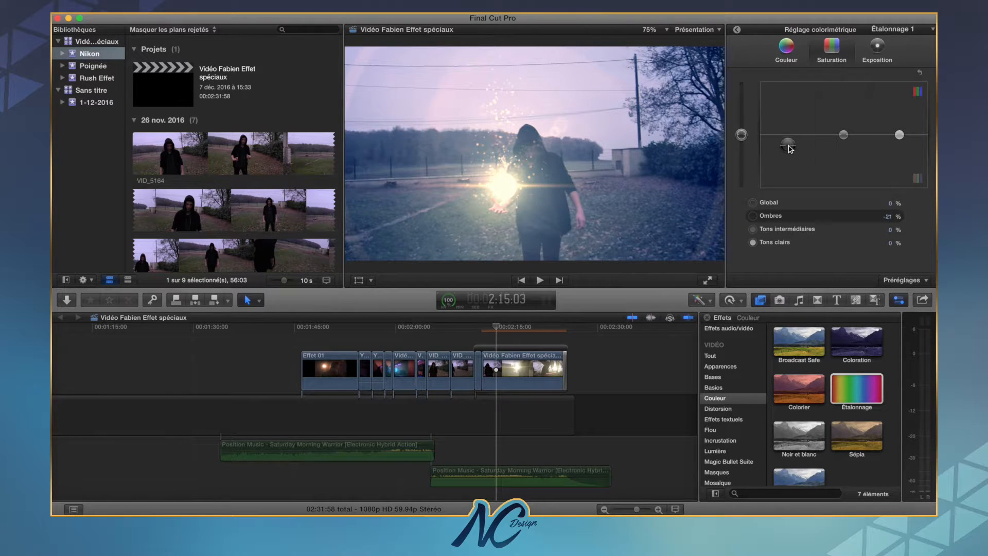
drag(844, 136, 844, 146)
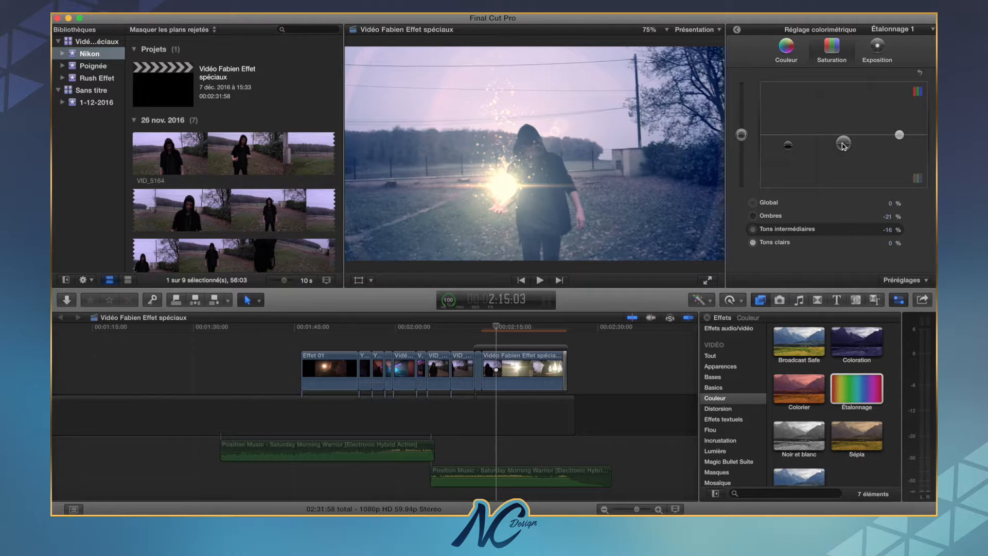
click(788, 146)
drag(788, 148, 790, 164)
mouse_move(900, 135)
mouse_down()
mouse_move(901, 152)
mouse_move(900, 138)
mouse_up()
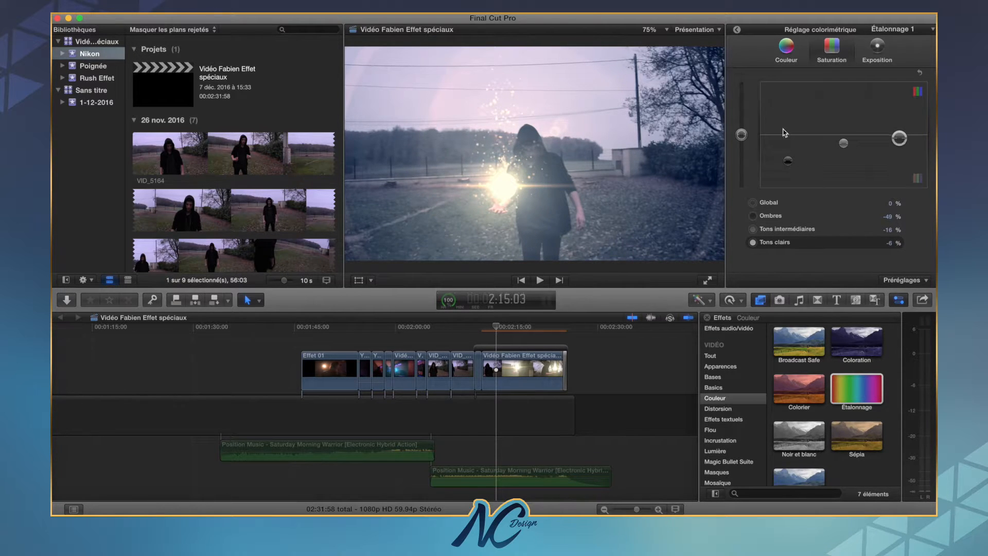
Step: Set the colour correction's exposure to -5% for shadows, -7% for midtones and 10% for highlights
click(878, 47)
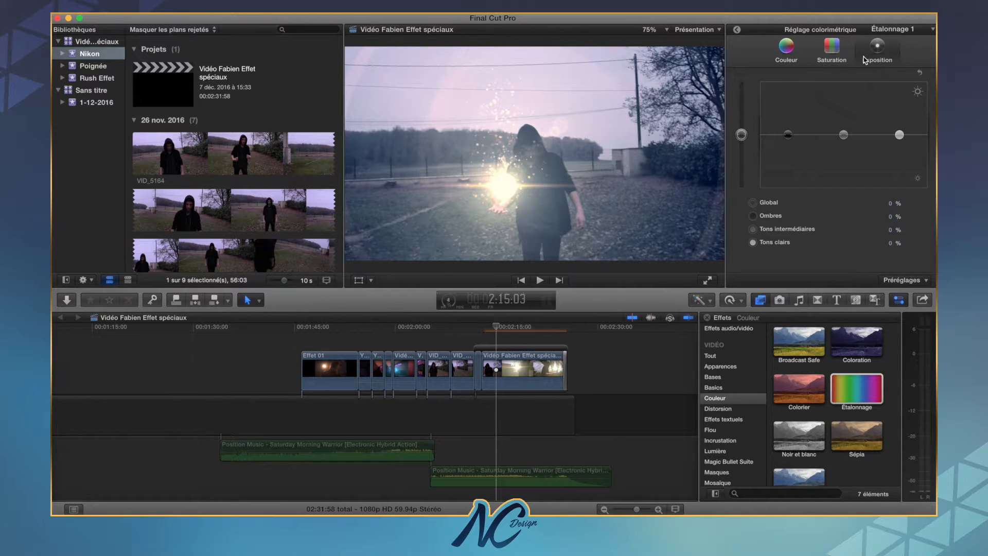
click(788, 135)
drag(789, 149, 790, 143)
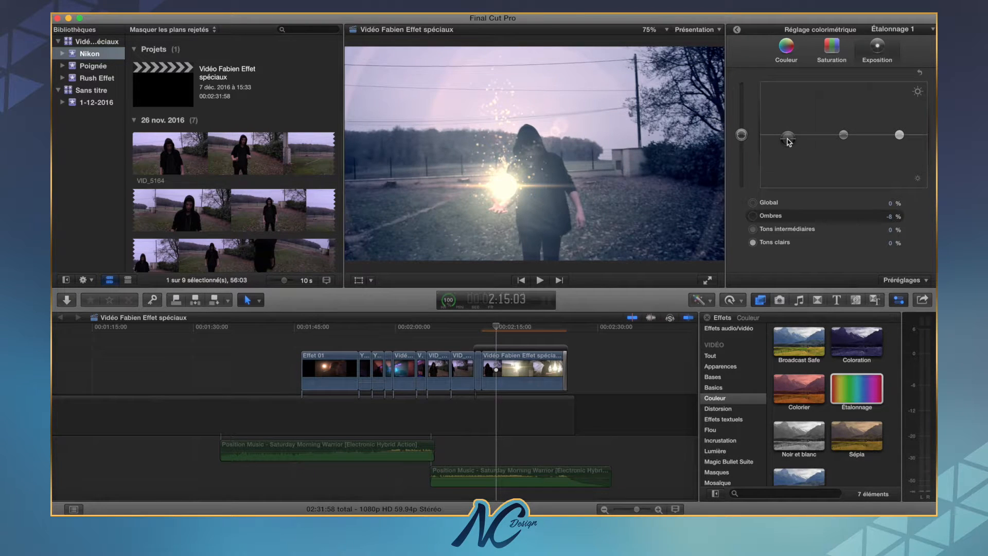
drag(842, 135, 899, 130)
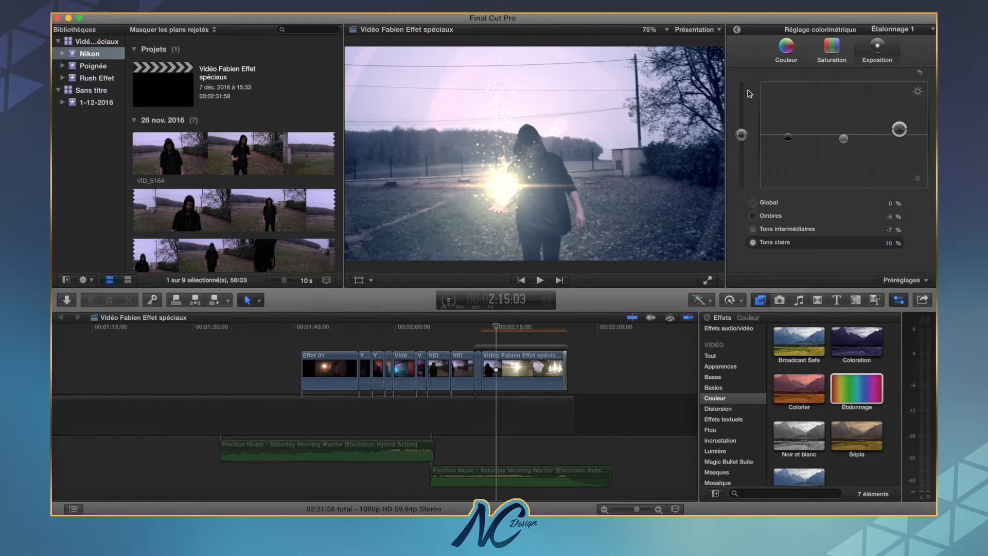
Step: Compare the clip with its effects disabled and enabled, then play back the graded footage
click(738, 30)
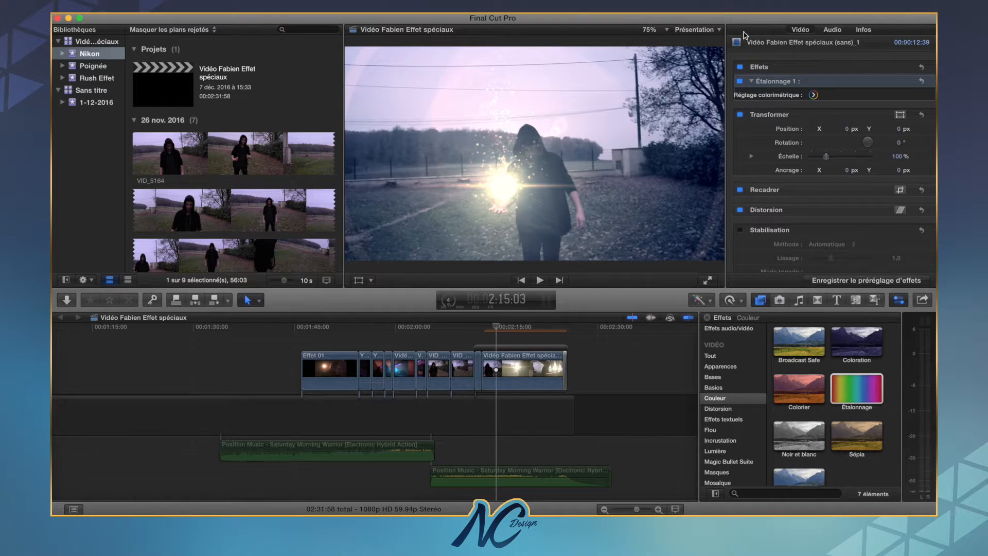
click(741, 67)
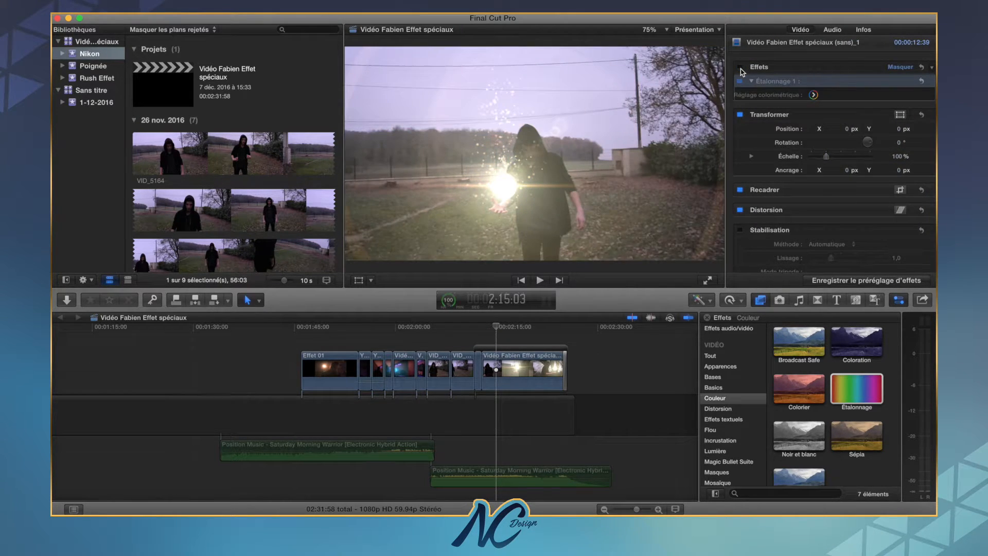
click(740, 67)
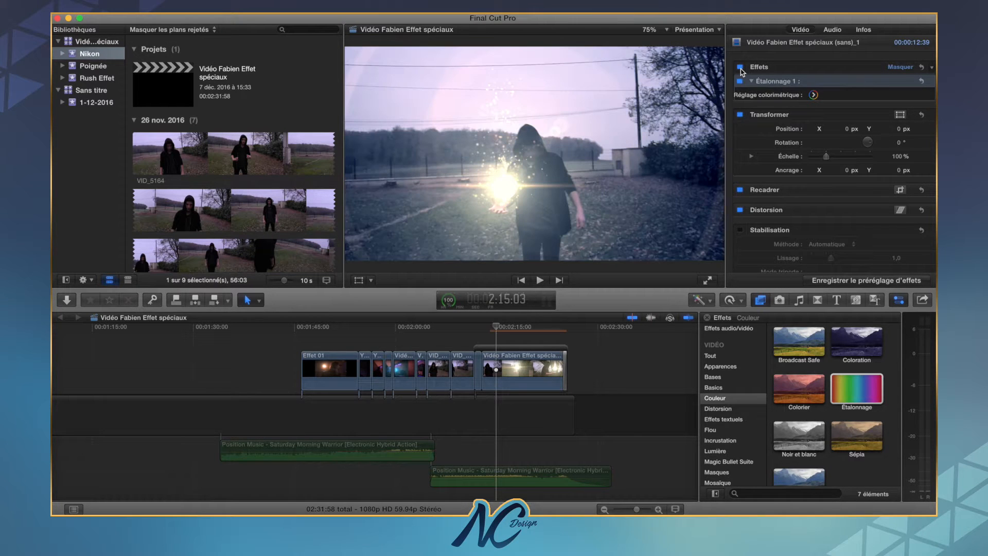
click(497, 336)
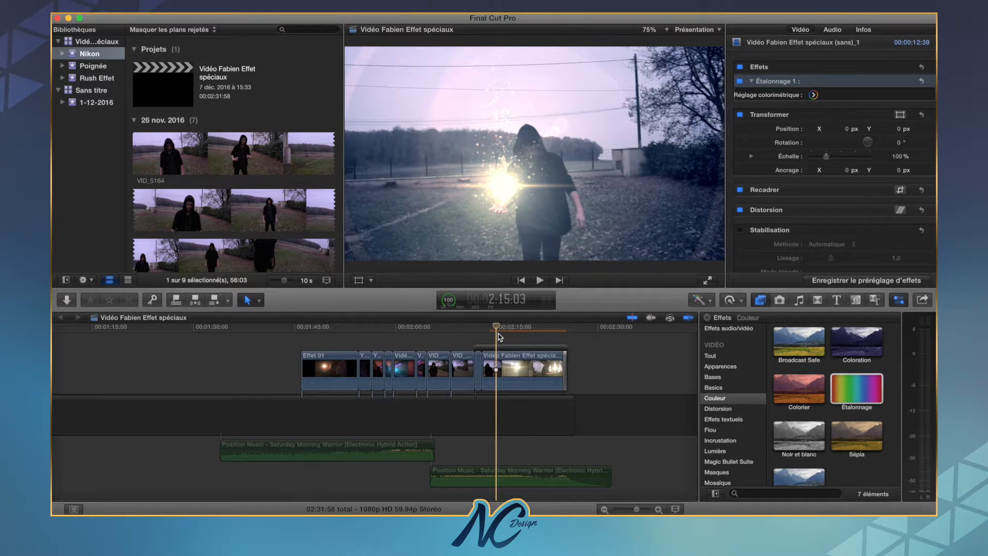
key(space)
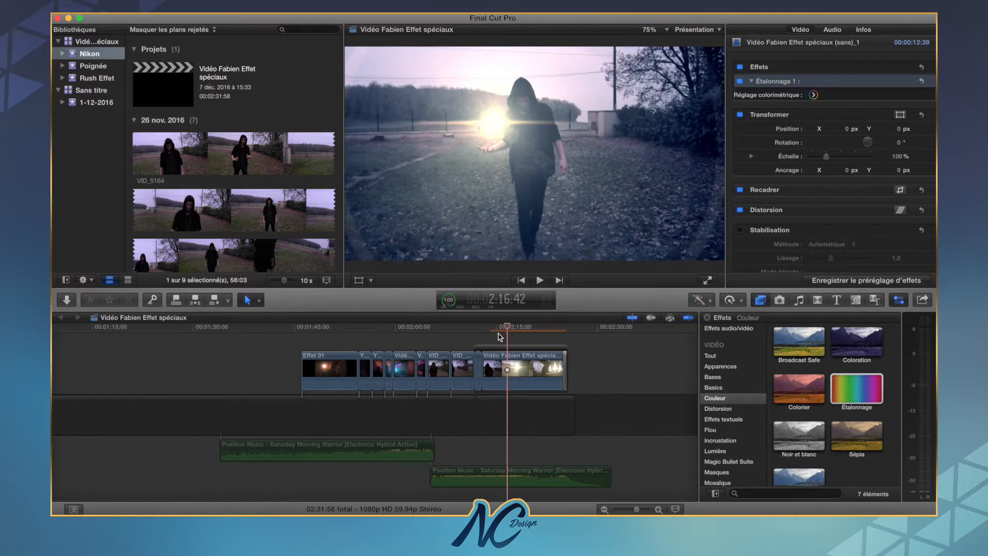
key(space)
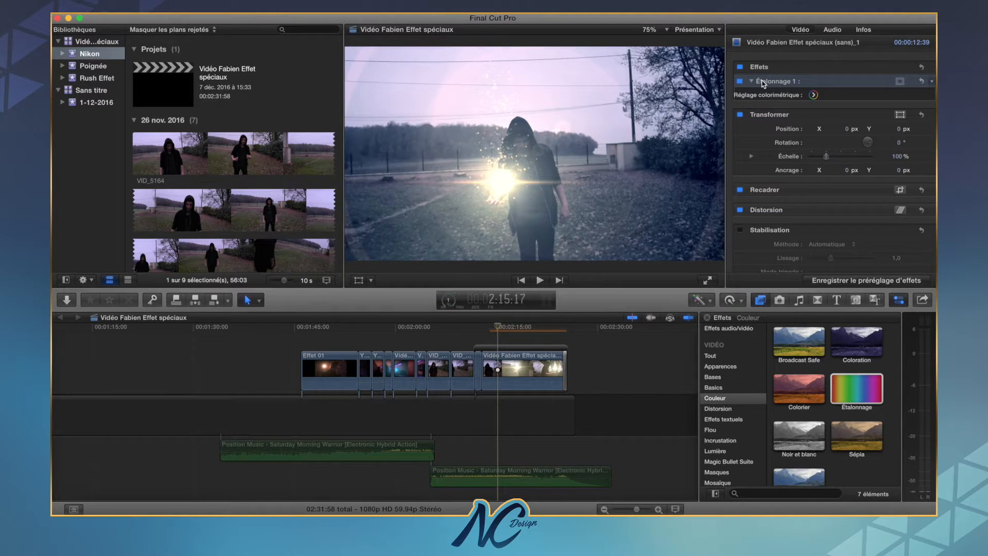
Step: Replace the clip's Étalonnage effect with Magic Bullet Looks from the Magic Bullet Suite category and open its look editor
key(Delete)
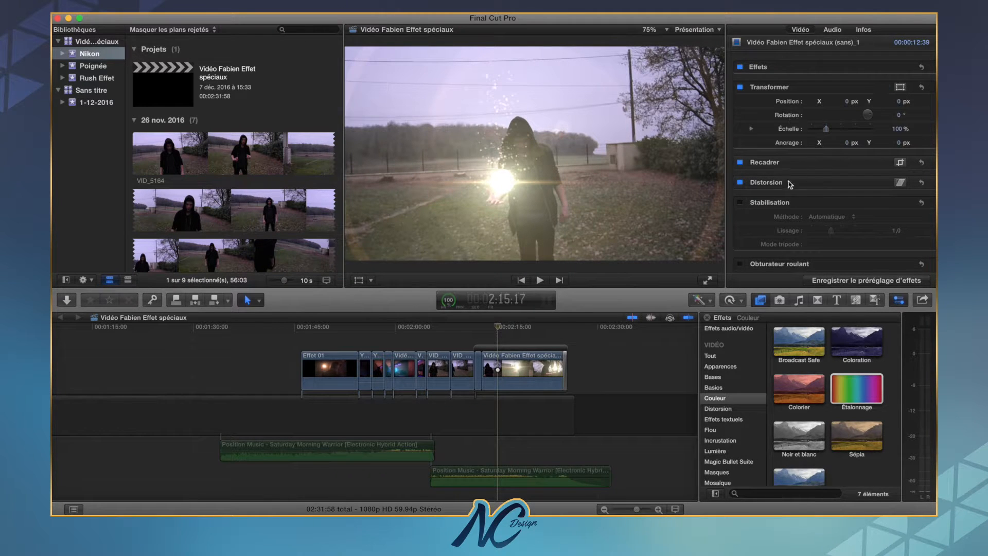
click(722, 462)
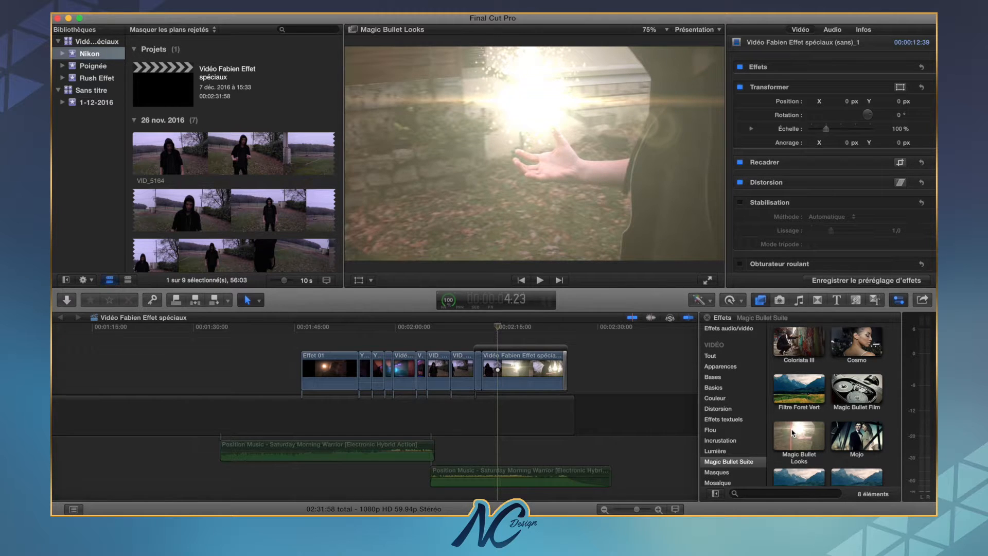
drag(793, 434, 533, 368)
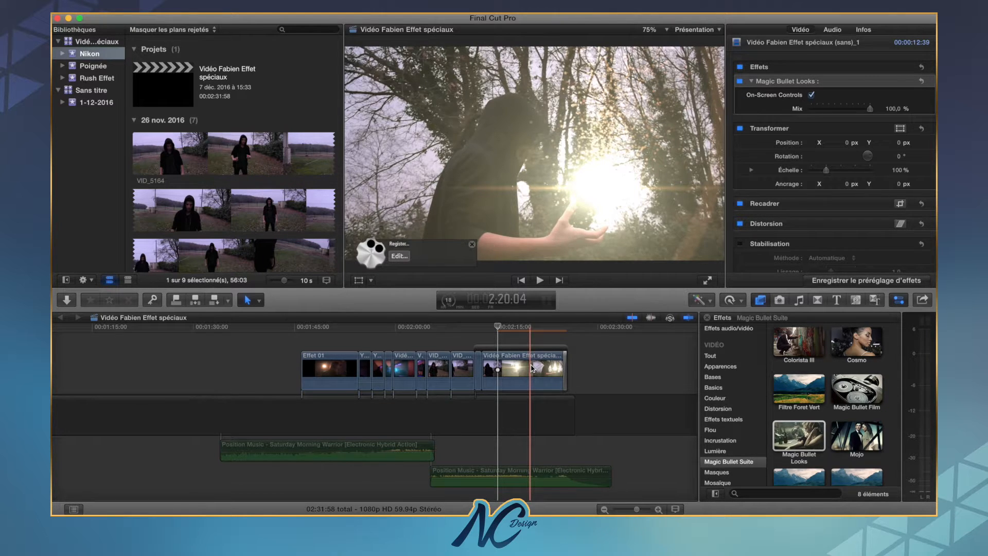
click(402, 257)
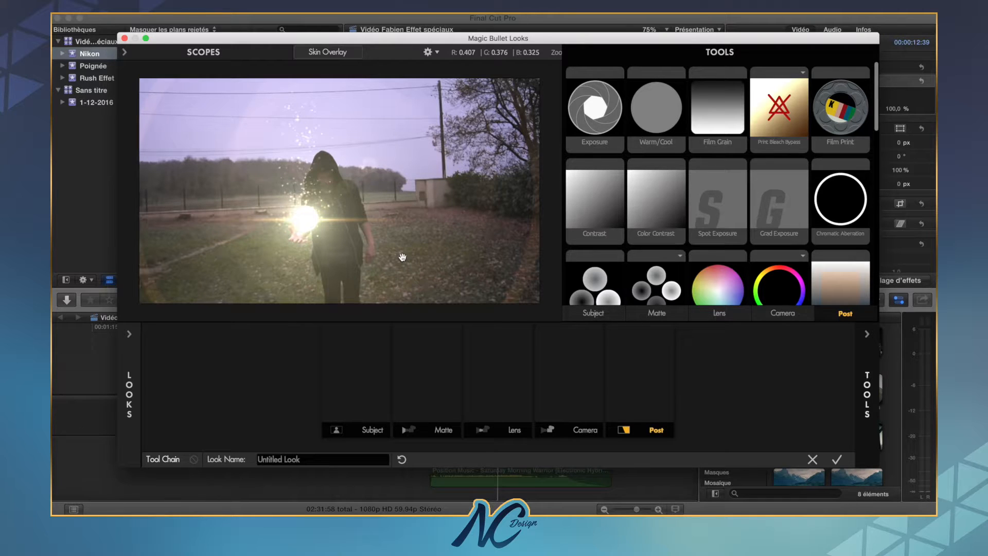
Step: Browse the preset looks in the Blockbuster, Blockbuster Cool and Blockbuster Warm categories and open the Filters category
mouse_move(142, 364)
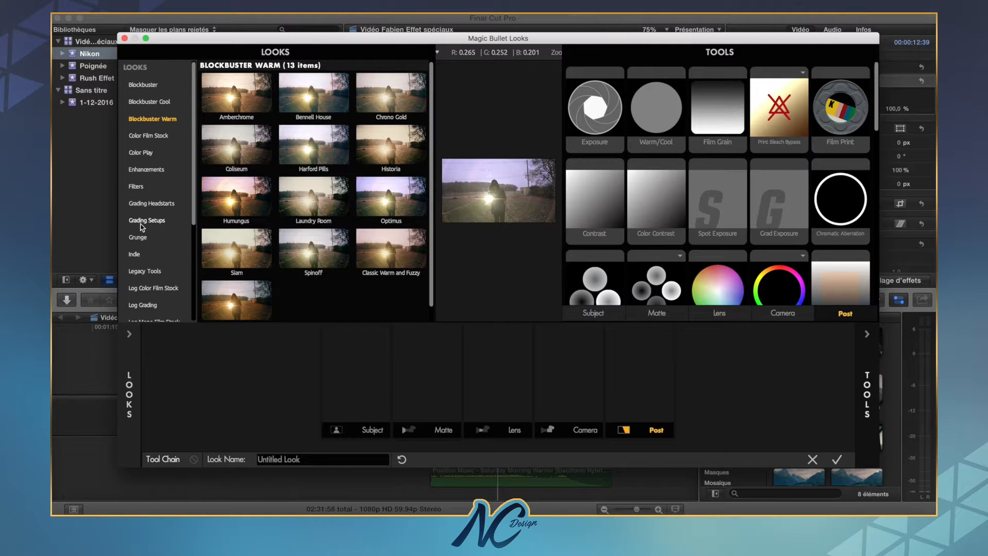
click(131, 354)
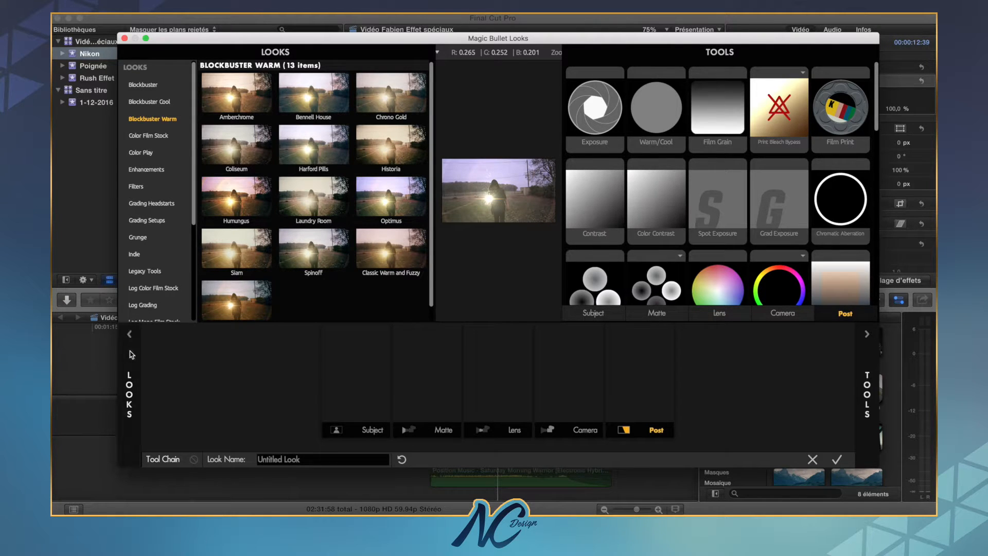
click(139, 86)
click(139, 103)
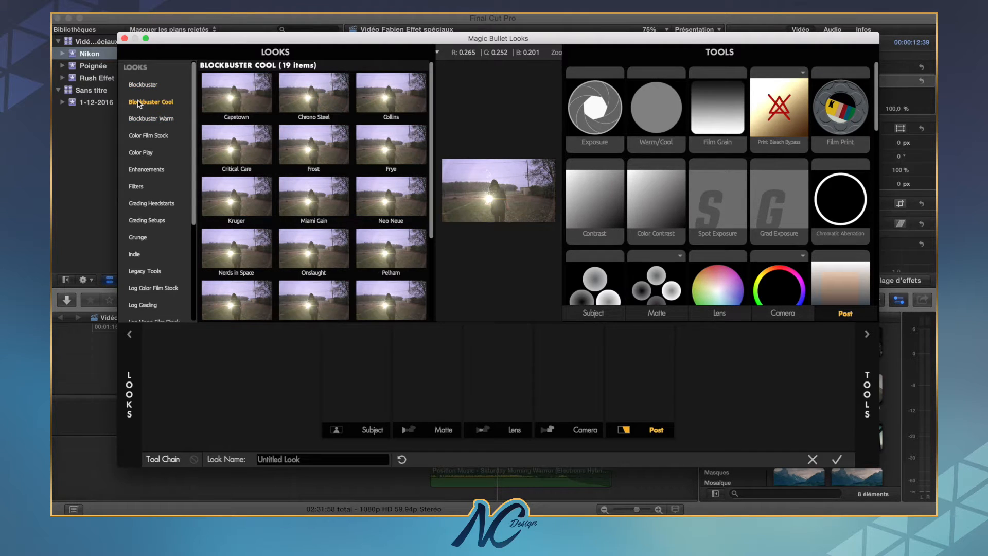
click(144, 119)
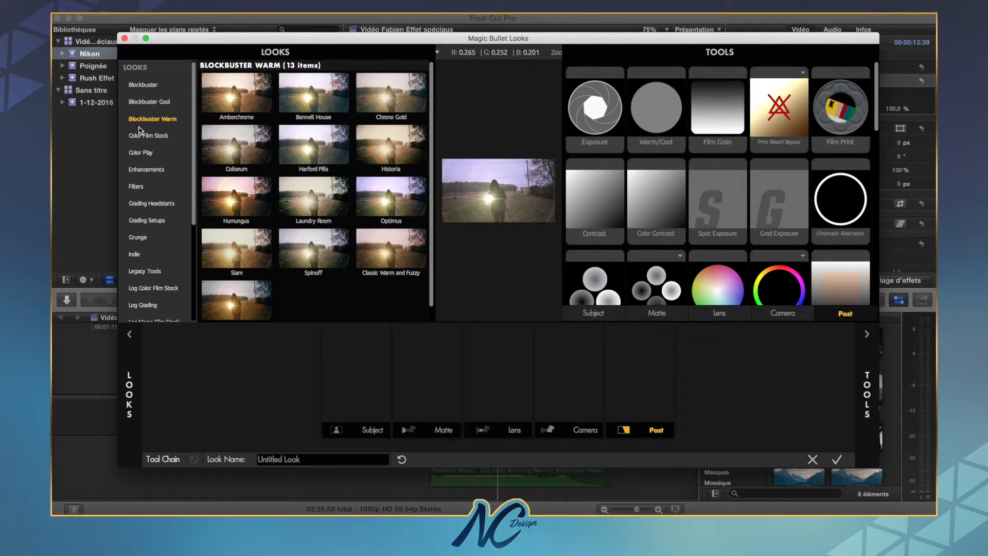
click(137, 186)
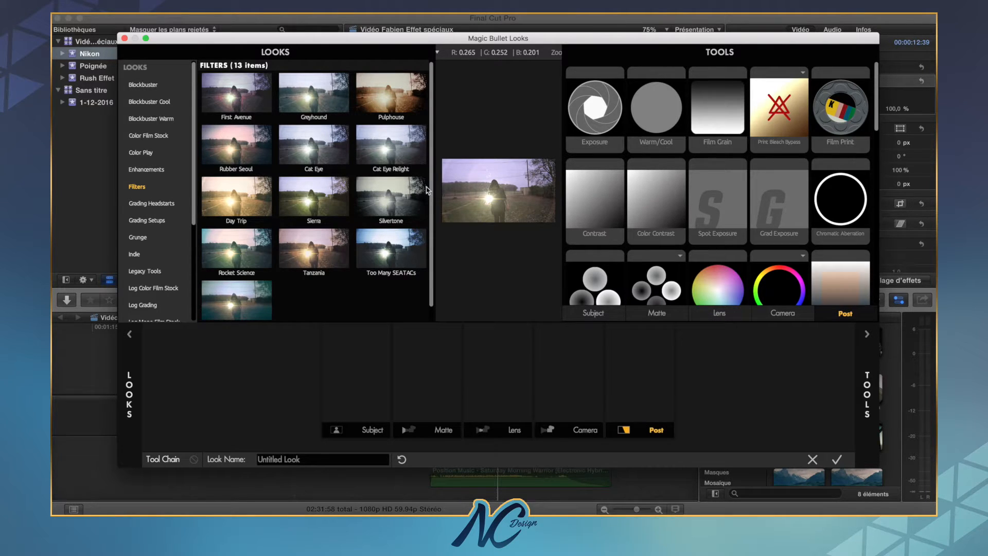
Step: Try the Too Many SEATACs look, apply the Cat Eye look instead, and close the preset looks
click(424, 164)
click(375, 252)
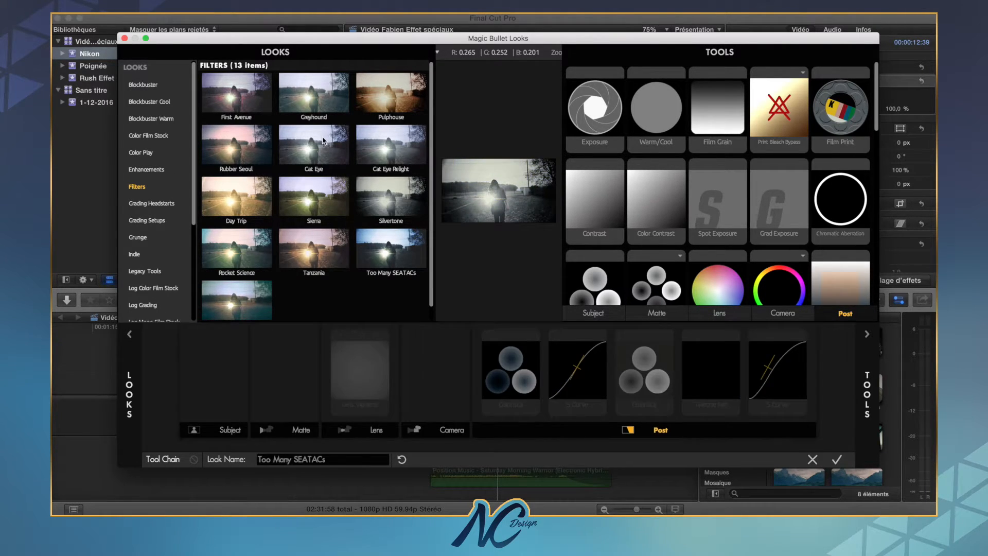
click(324, 141)
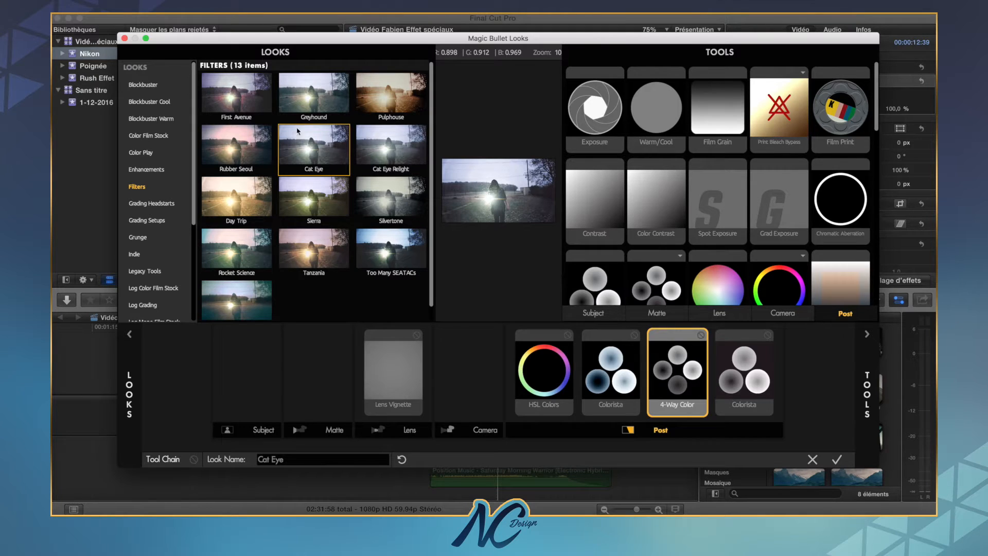
click(298, 146)
click(132, 381)
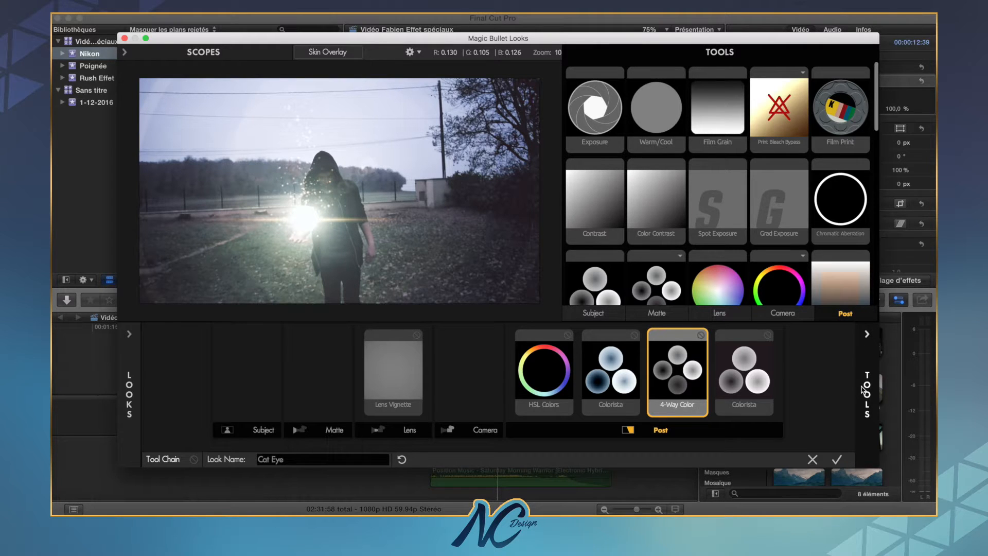
Step: Look through the available tools, show the look's tool controls, and shift the first Colorista's shadows toward blue-violet
scroll(705, 230, down, 5)
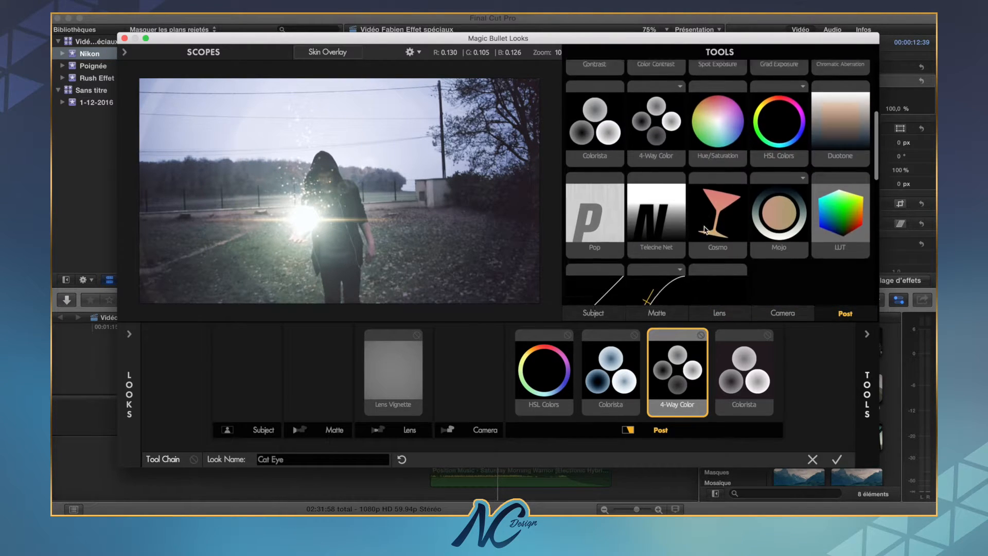
scroll(705, 230, down, 5)
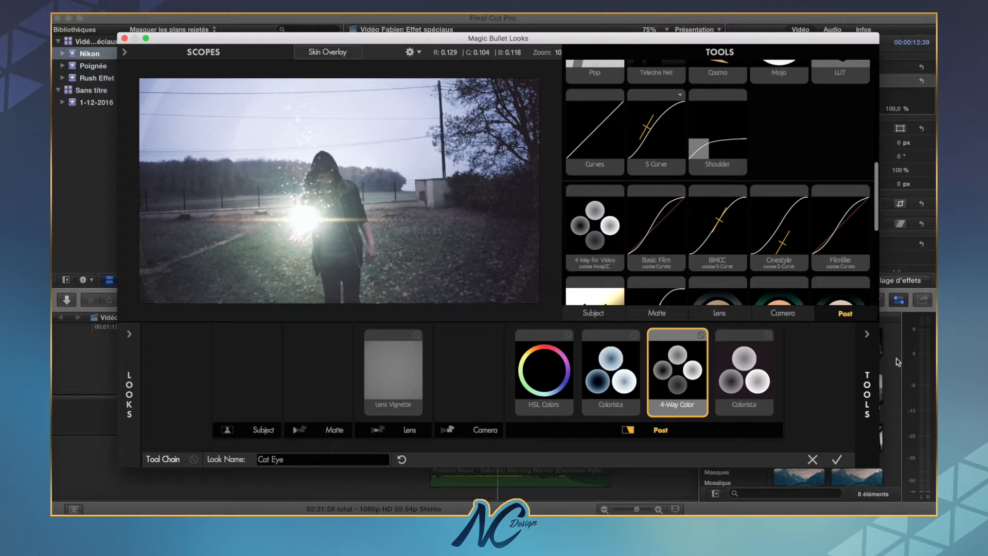
click(872, 374)
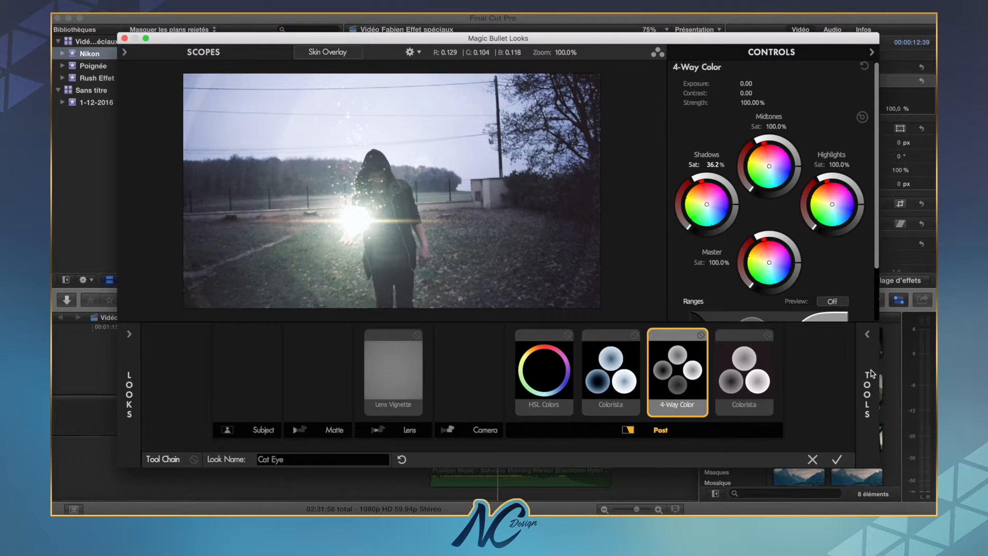
click(633, 357)
click(559, 373)
click(611, 382)
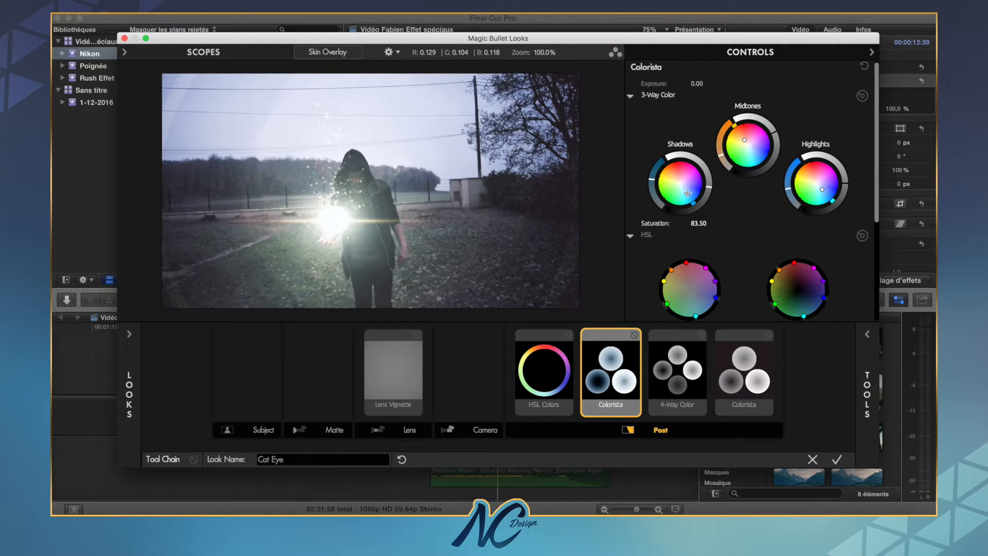
drag(688, 192, 691, 190)
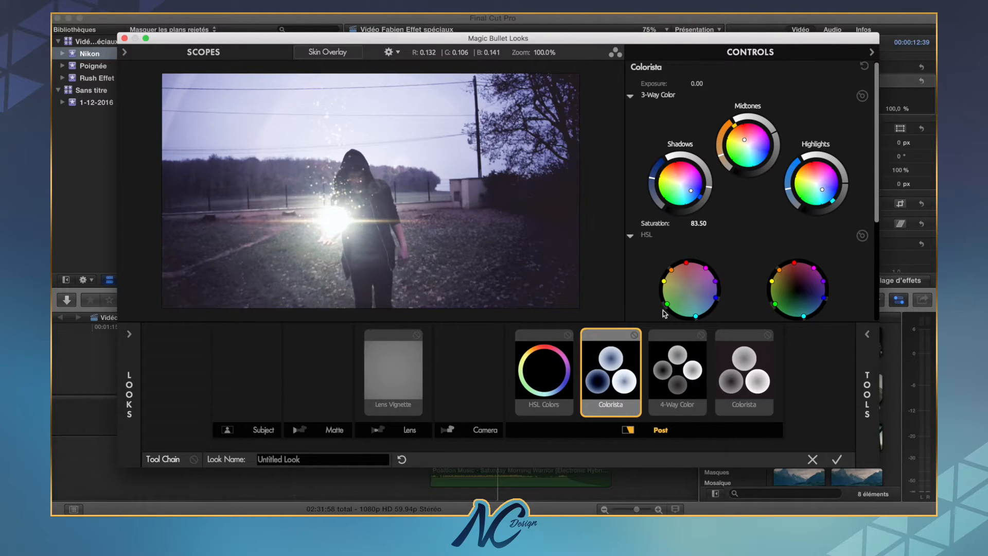
Step: Reduce the cyan saturation in HSL Colors and tint the last Colorista's midtones blue, to about R 0.86, G 0.97, B 1.18
click(537, 372)
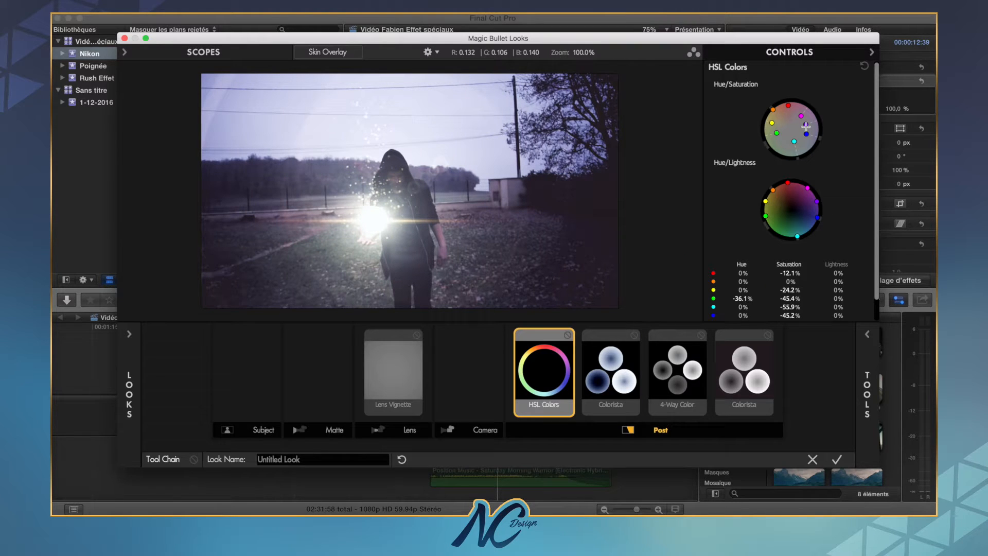
drag(794, 141, 795, 134)
click(722, 385)
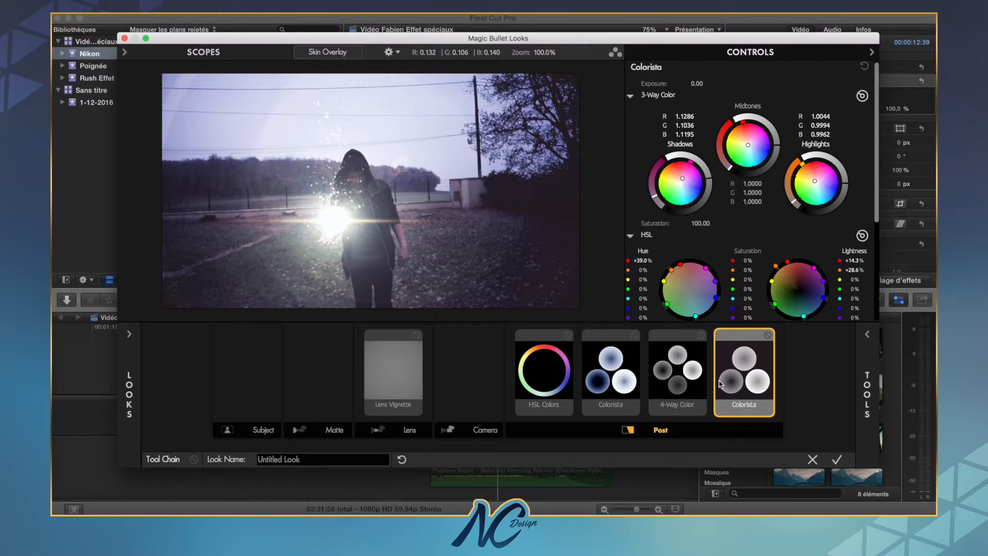
drag(749, 144, 757, 152)
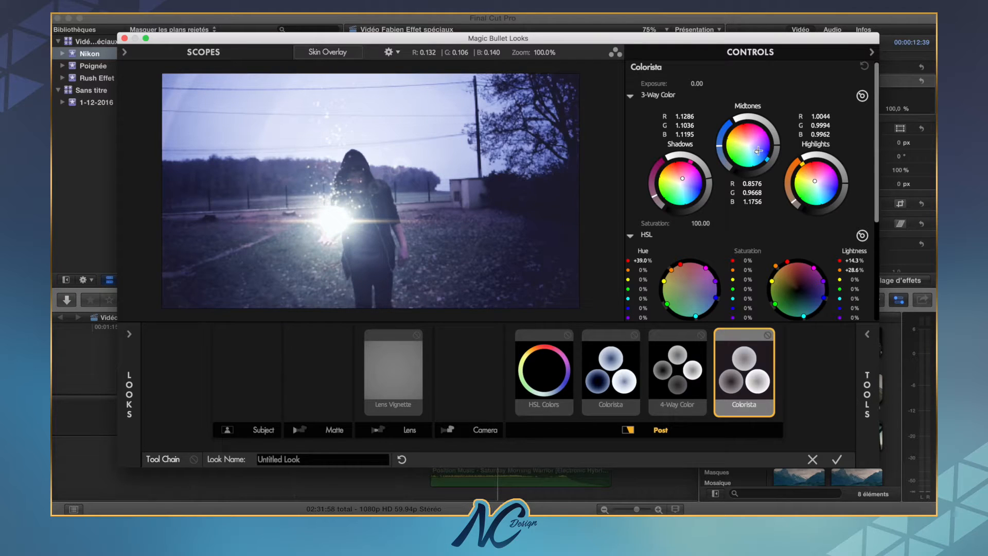
Step: Accept the customised look for the clip and play back the graded footage
click(837, 460)
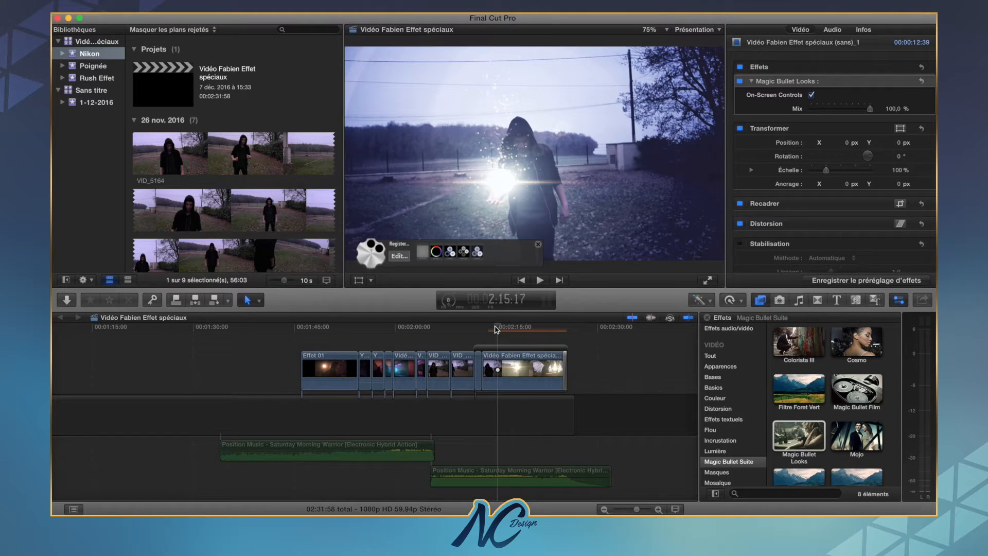
key(space)
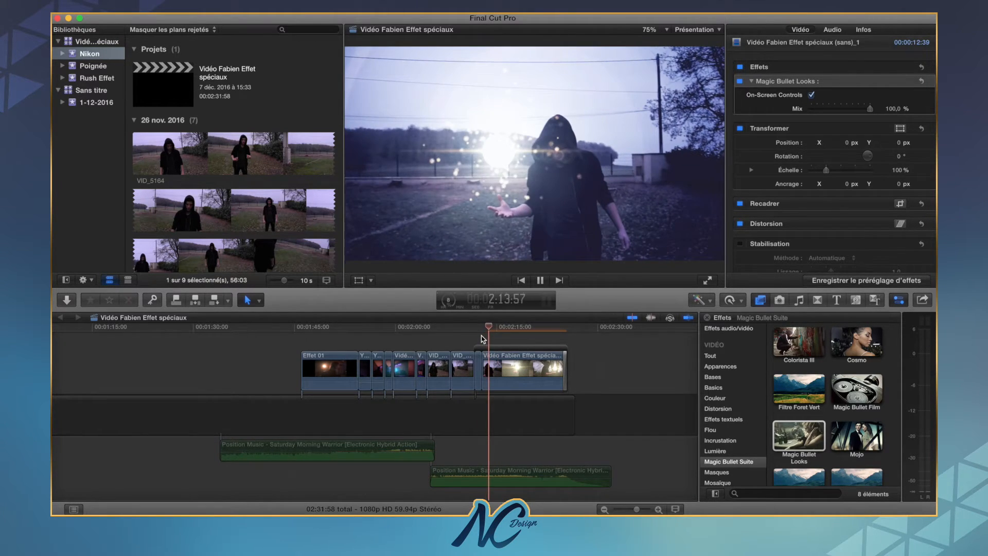
key(space)
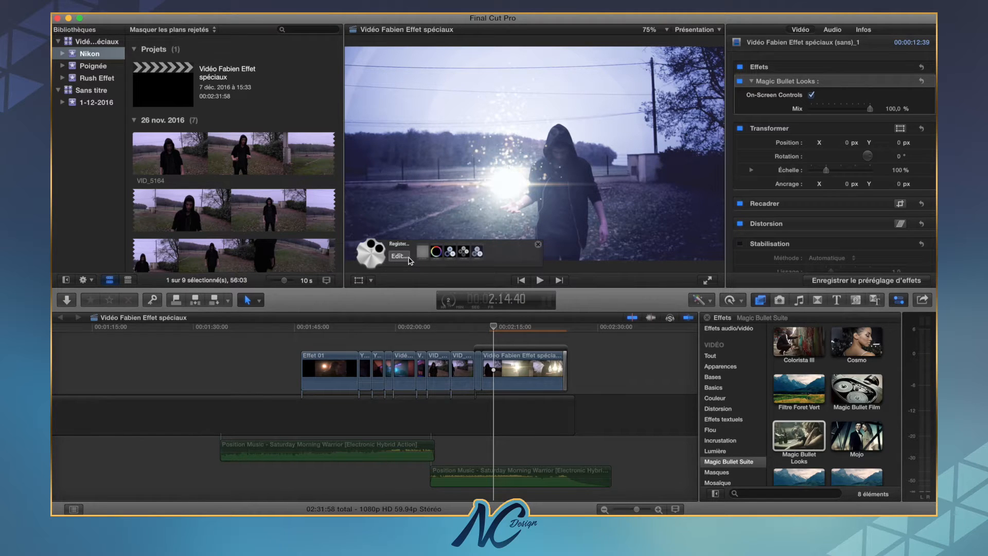
Step: Replace the clip's Magic Bullet Looks effect with Mojo from the Magic Bullet Suite category
click(780, 83)
key(Delete)
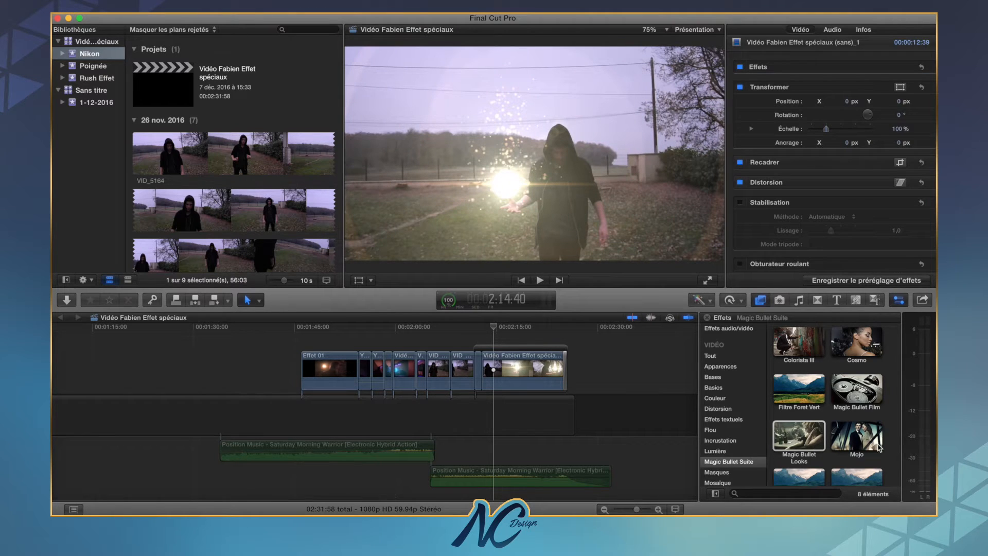
drag(864, 442, 511, 359)
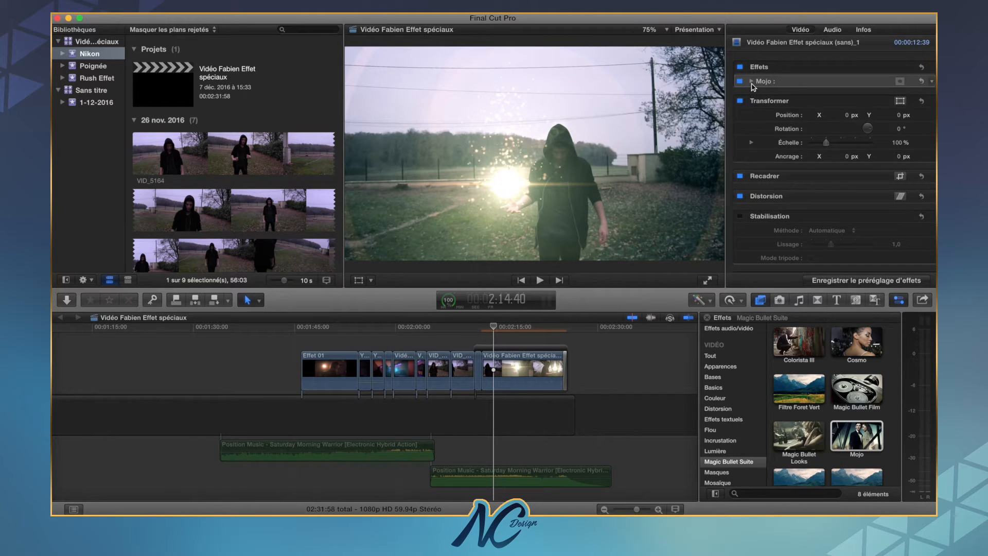
Step: Set the Mojo effect's Mojo to 50, Mojo Tint to 161, Mojo Balance to 67 and Warm It to -14
click(751, 82)
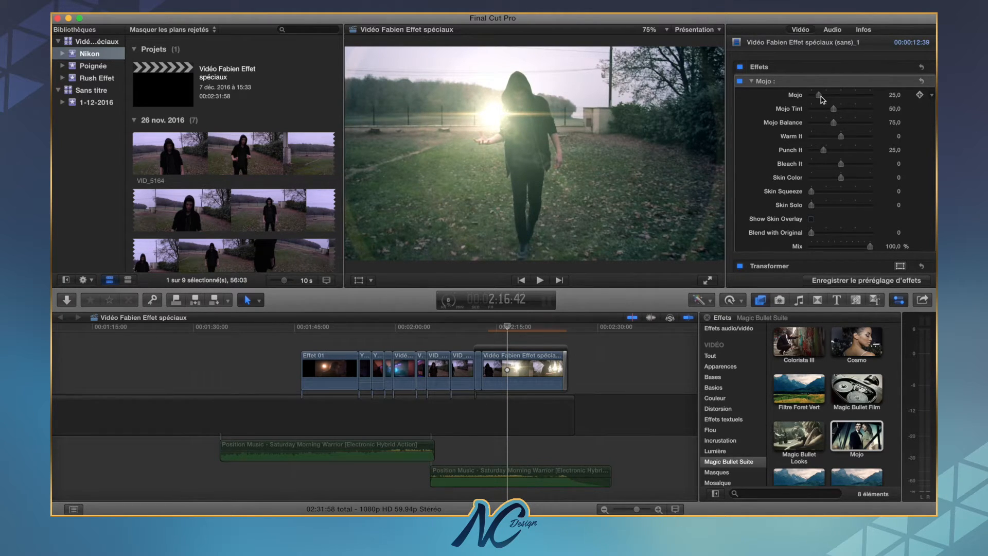
mouse_move(820, 95)
mouse_down()
mouse_move(882, 101)
mouse_move(813, 97)
mouse_move(828, 97)
mouse_up()
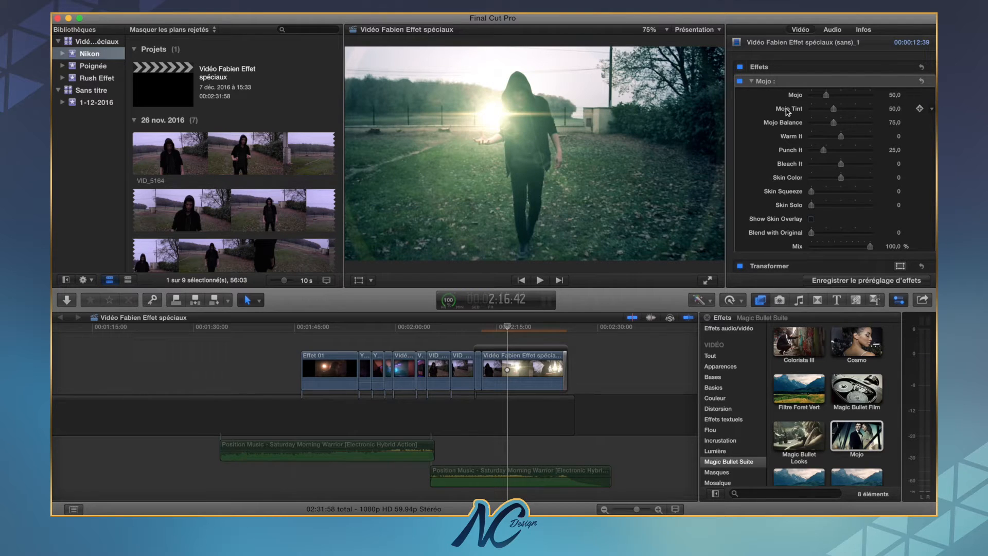
drag(835, 111, 853, 121)
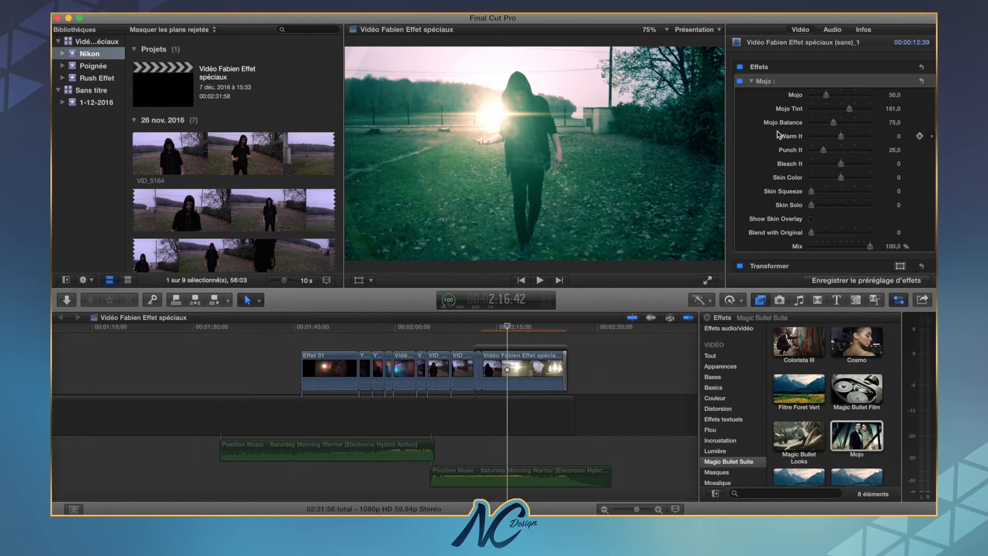
mouse_move(834, 124)
mouse_down()
mouse_move(818, 127)
mouse_move(862, 129)
mouse_move(833, 128)
mouse_up()
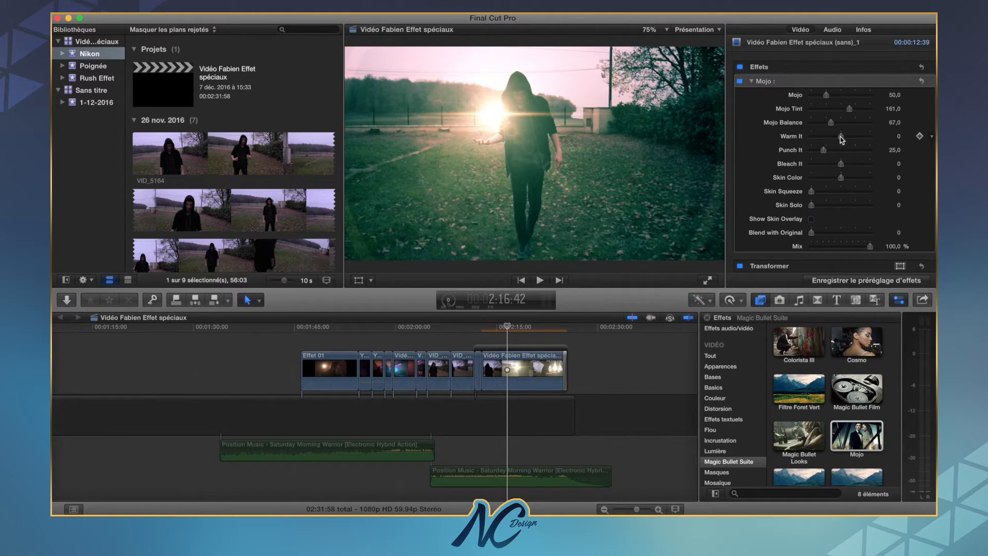
mouse_move(841, 139)
mouse_down()
mouse_move(813, 144)
mouse_move(919, 138)
mouse_move(824, 146)
mouse_move(847, 146)
mouse_move(838, 143)
mouse_up()
Step: Set the Mojo effect's Punch It to 78, Bleach It to 11, Skin Color to -22 and Skin Solo to 100
mouse_move(825, 153)
mouse_down()
mouse_move(861, 154)
mouse_move(801, 158)
mouse_move(842, 159)
mouse_move(835, 157)
mouse_up()
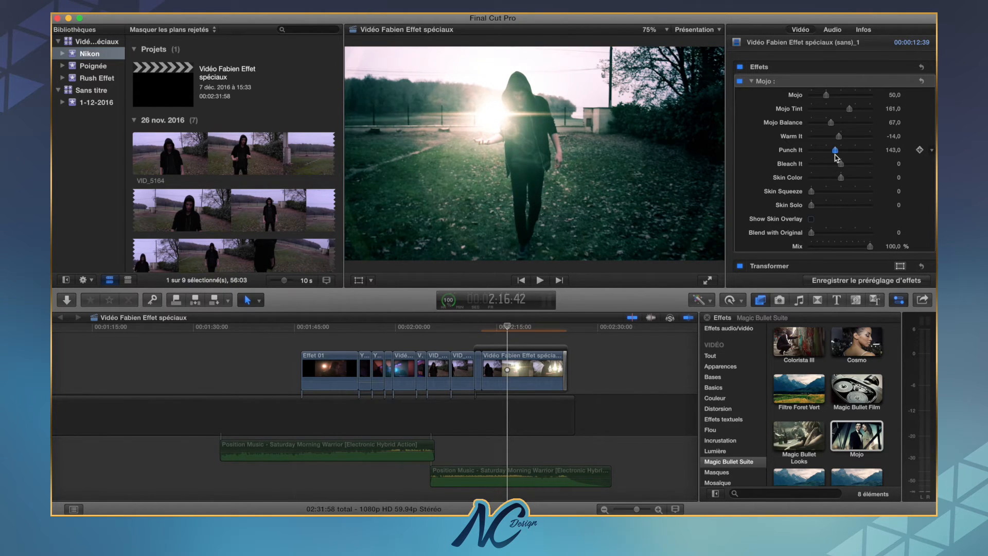
mouse_move(835, 153)
mouse_down()
mouse_move(878, 166)
mouse_move(794, 171)
mouse_move(860, 177)
mouse_move(828, 150)
mouse_up()
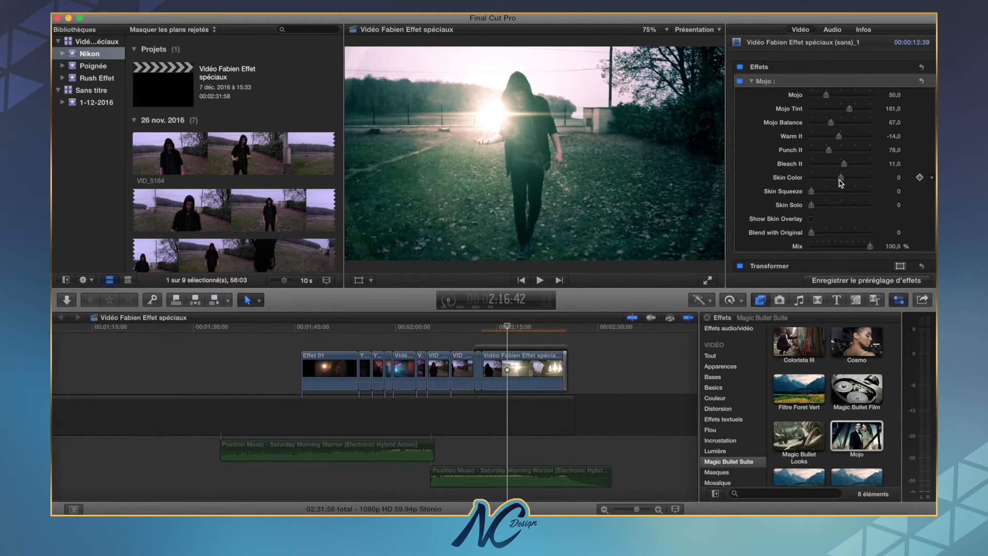
drag(841, 180, 793, 197)
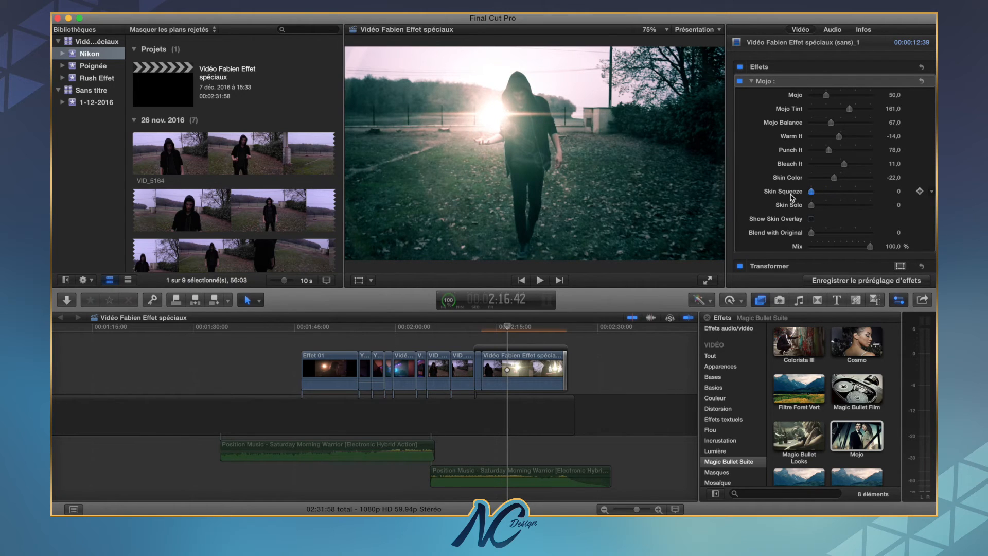
drag(813, 208, 743, 207)
drag(811, 205, 870, 205)
scroll(897, 221, down, 3)
scroll(896, 220, up, 3)
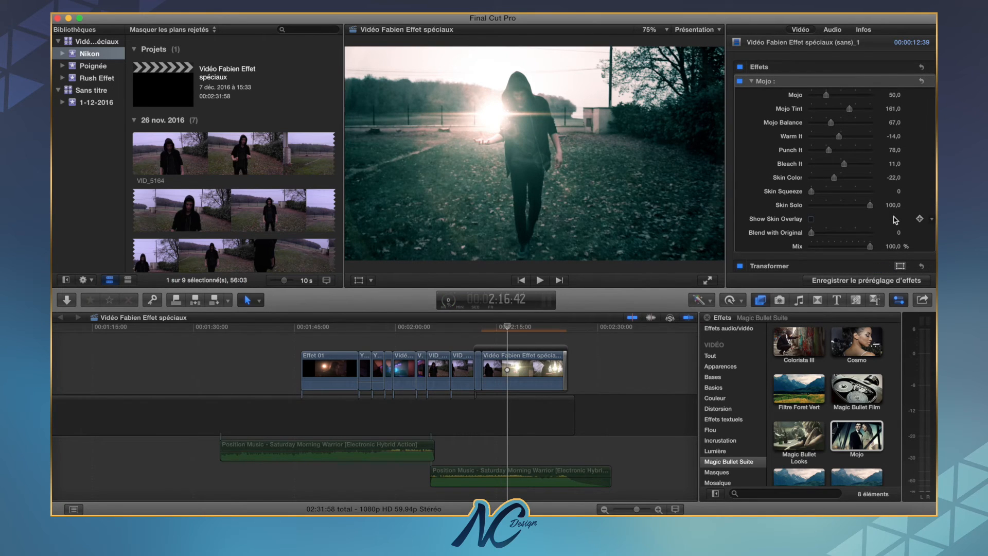
Step: Compare the clip with the Mojo effect disabled and enabled, and play back the graded footage to the end
click(741, 82)
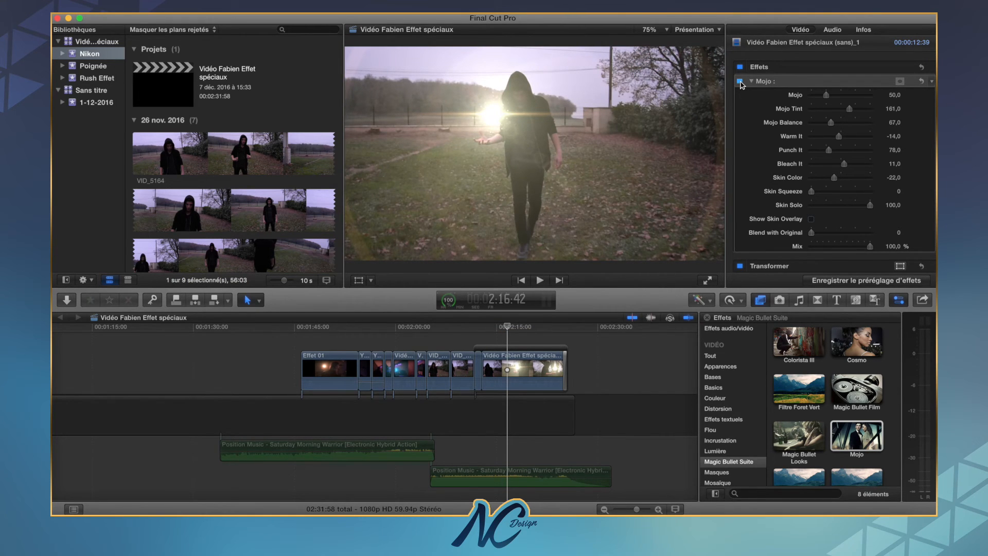
click(740, 82)
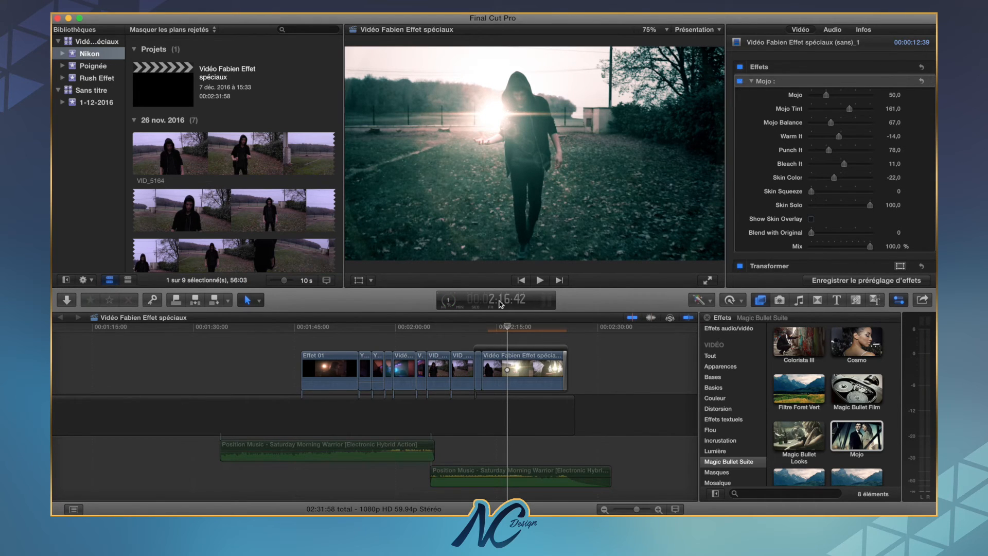
click(493, 342)
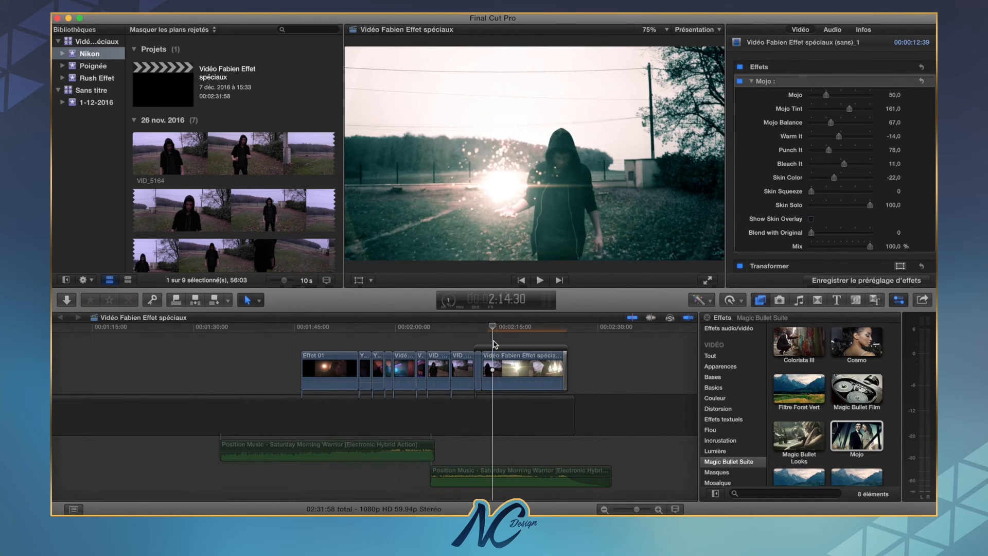
key(space)
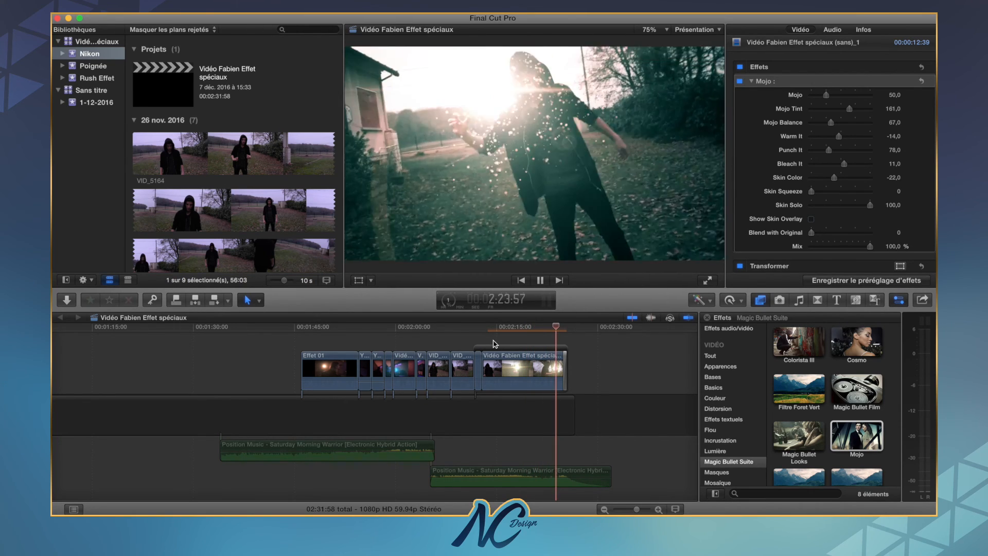
key(space)
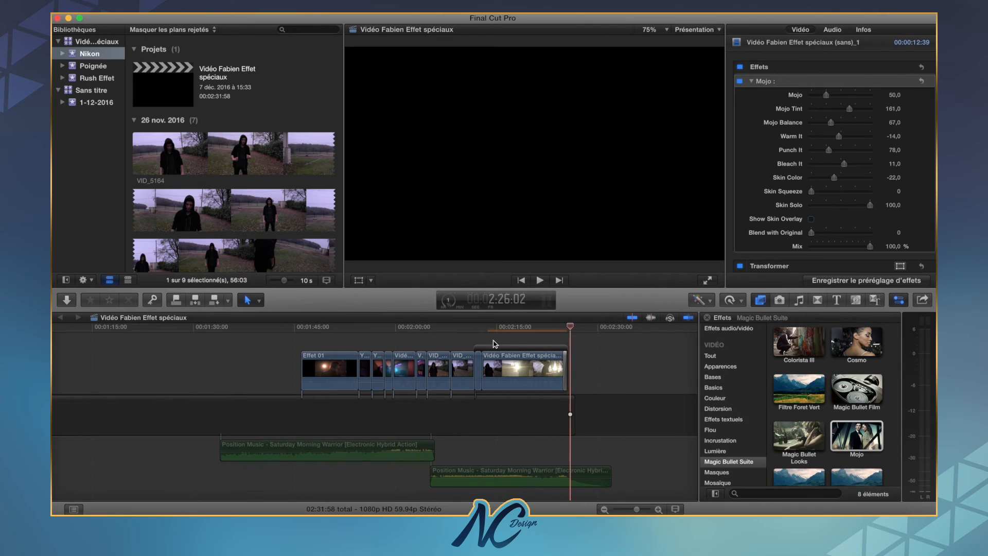
click(516, 344)
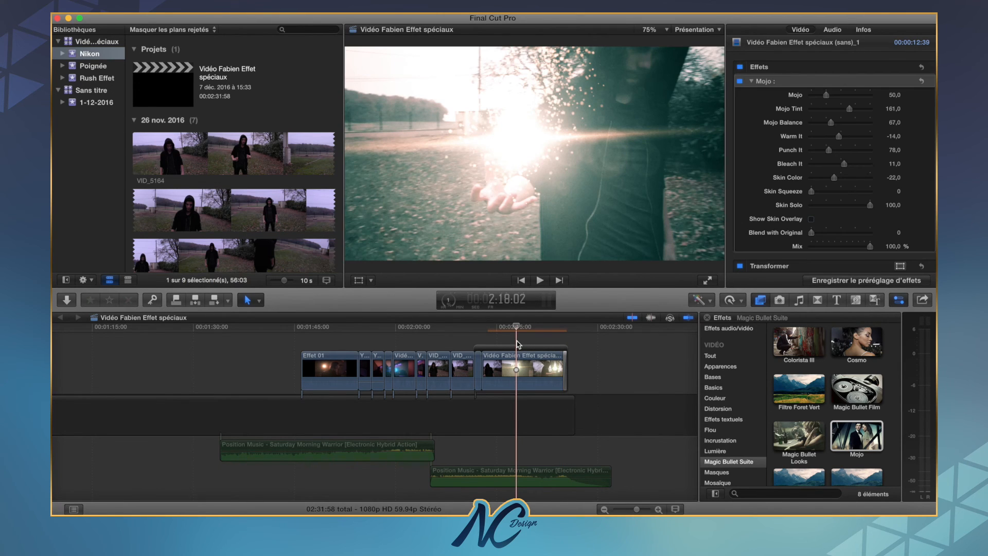